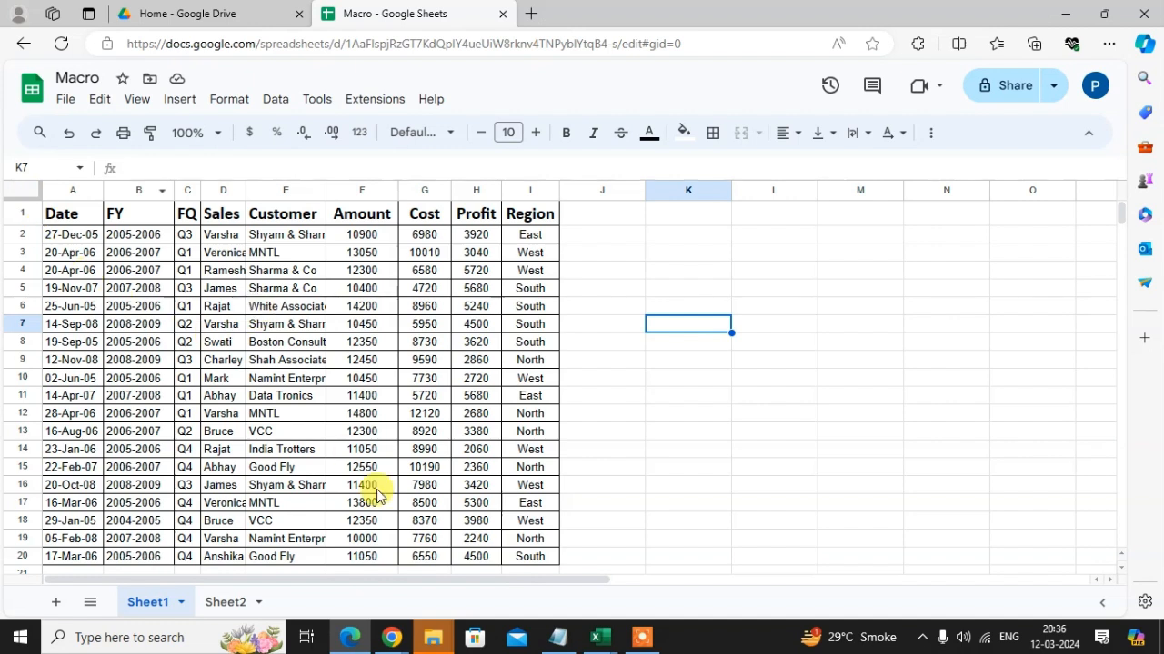
Step: Start recording a new macro from Sheet1 using absolute references
{"action": "left_click", "coordinate": [230, 602]}
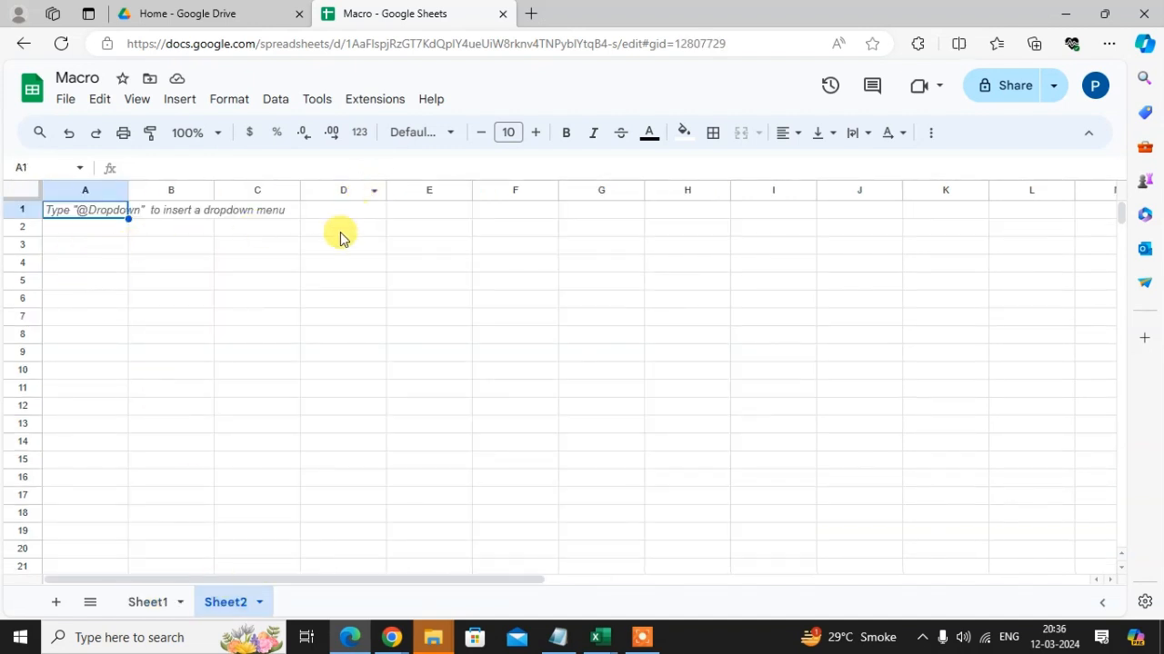
{"action": "left_click", "coordinate": [146, 609]}
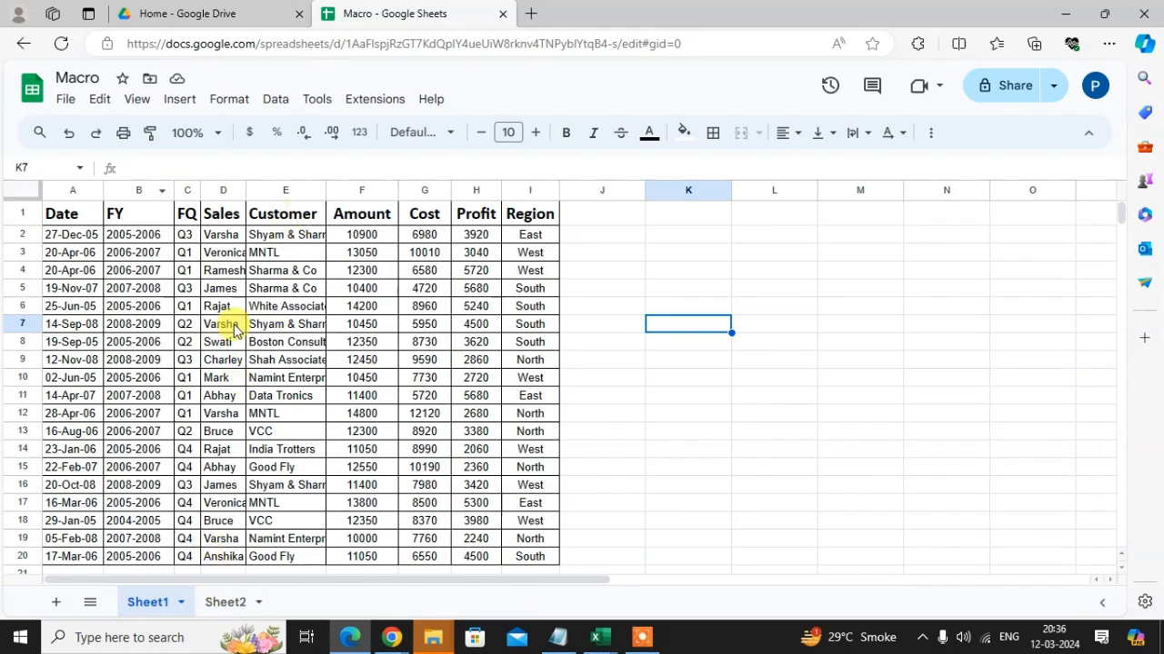
{"action": "left_click", "coordinate": [363, 100]}
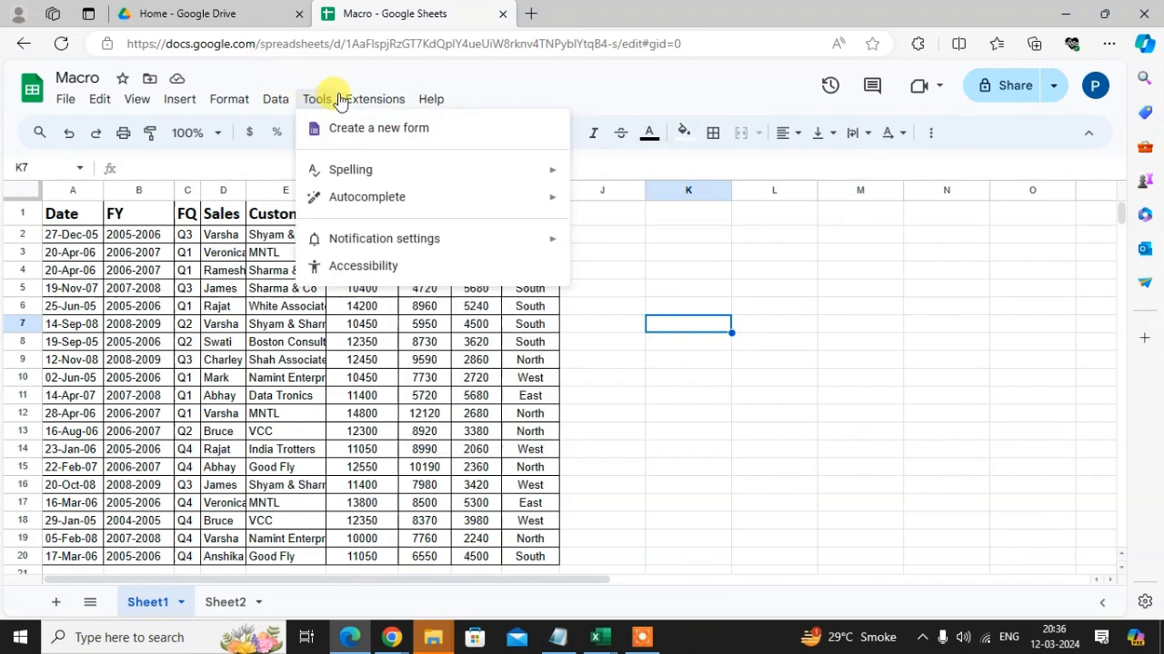
{"action": "mouse_move", "coordinate": [405, 168]}
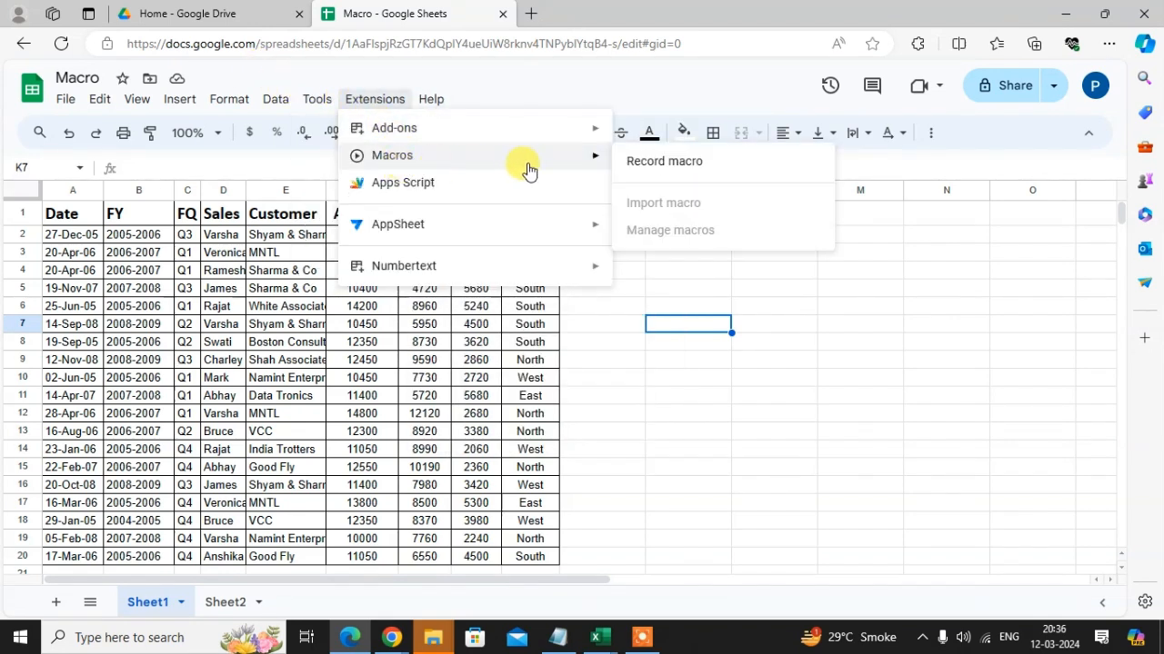
{"action": "left_click", "coordinate": [672, 163]}
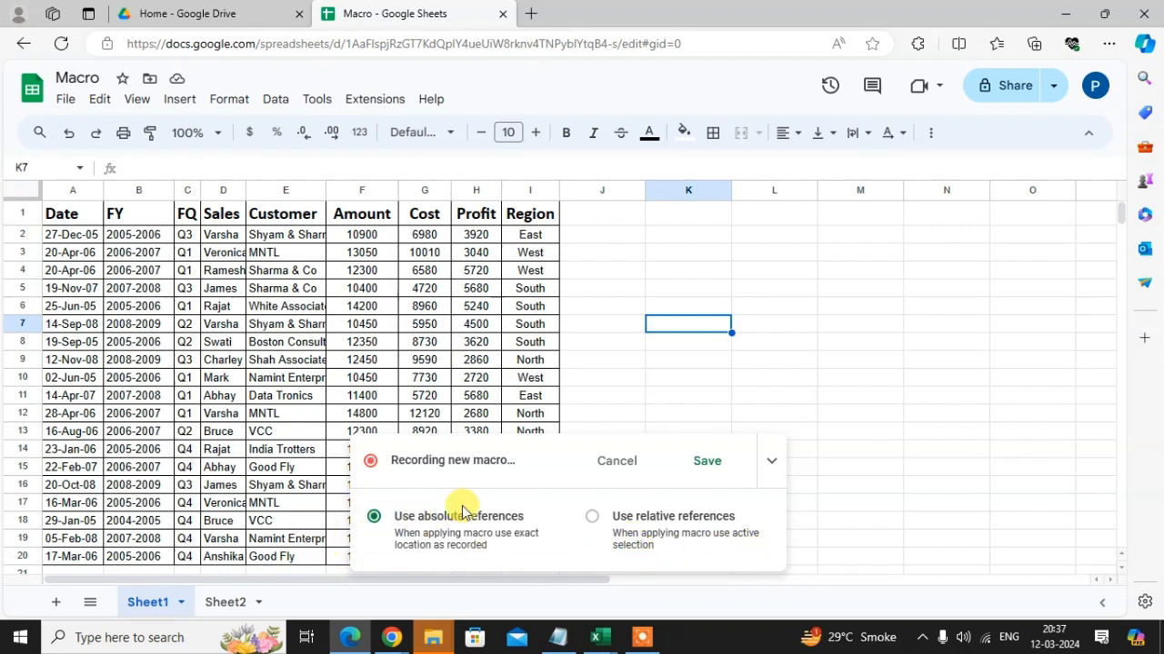
{"action": "left_click_drag", "start_coordinate": [517, 473], "coordinate": [567, 446]}
{"action": "left_click", "coordinate": [512, 482]}
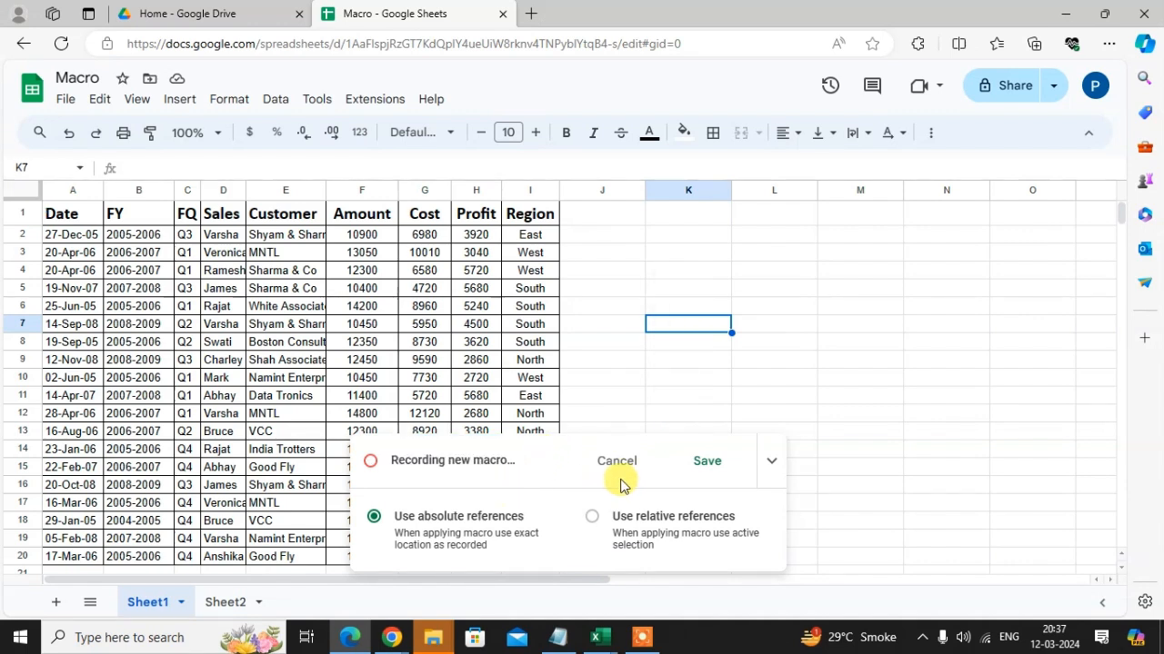
Step: Copy the whole data table A1:I20 from Sheet1 and paste it into Sheet2 starting at cell A1
{"action": "left_click", "coordinate": [71, 238]}
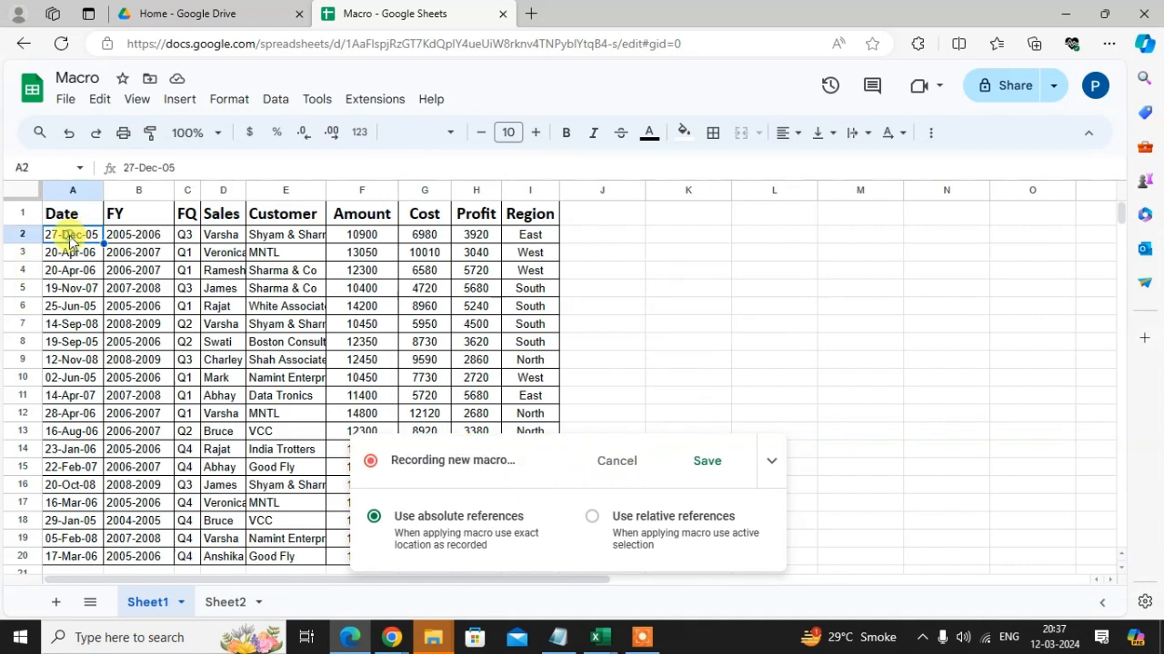
{"action": "key", "text": "Up"}
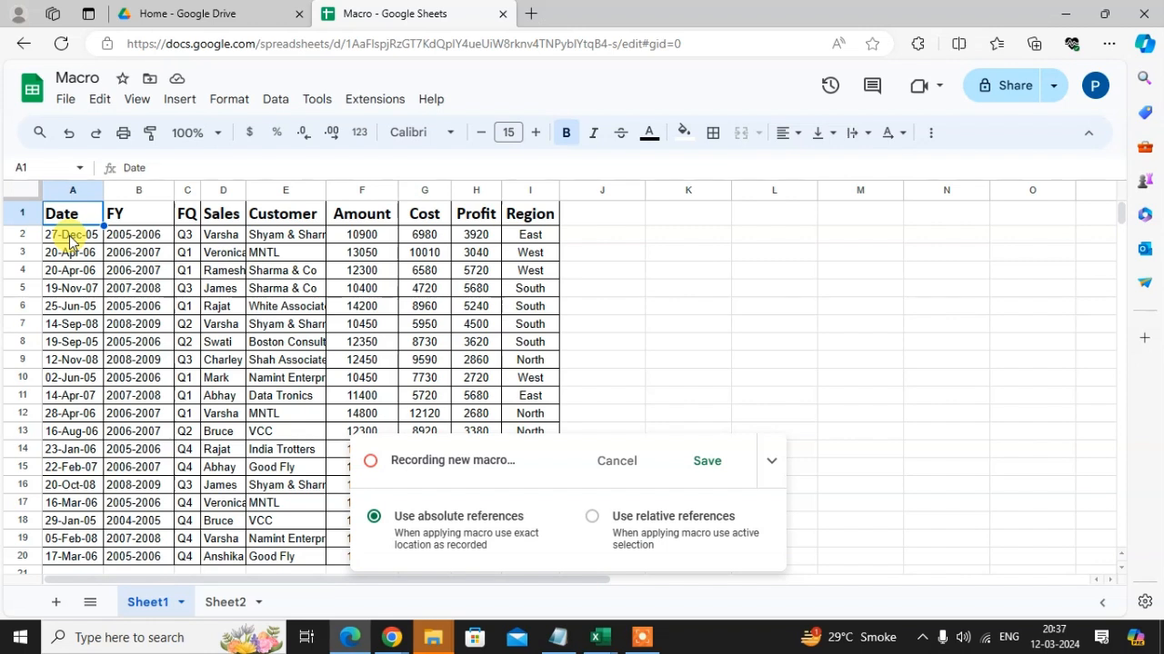
{"action": "key", "text": "ctrl+shift+Right"}
{"action": "key", "text": "ctrl+shift+Down"}
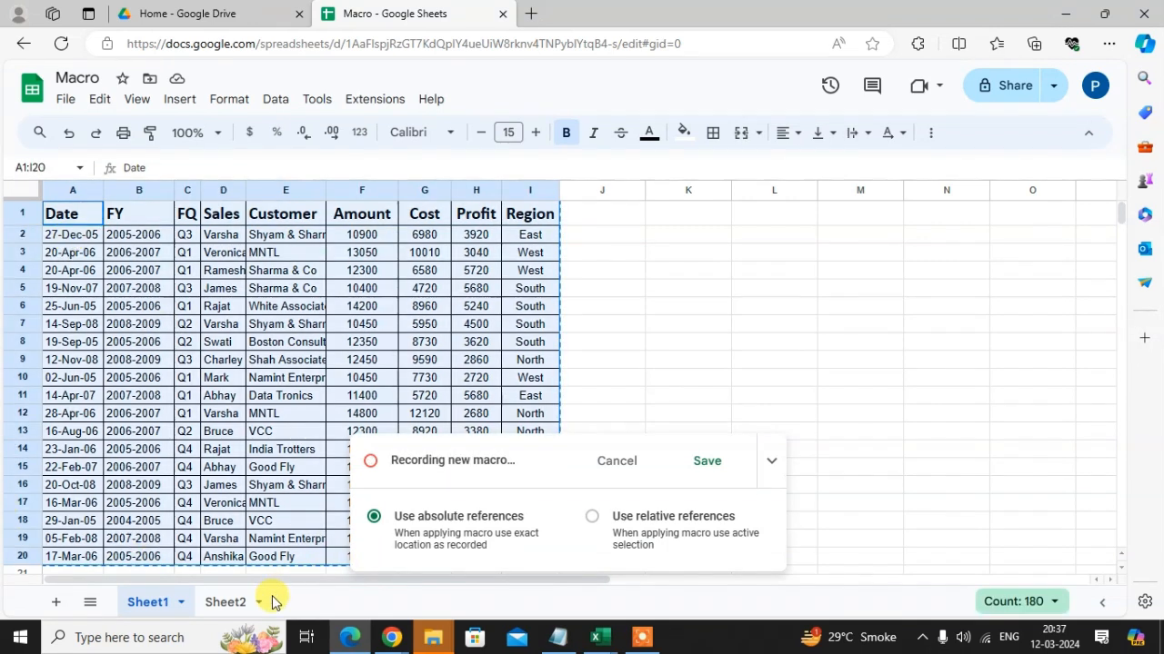
{"action": "left_click", "coordinate": [228, 603]}
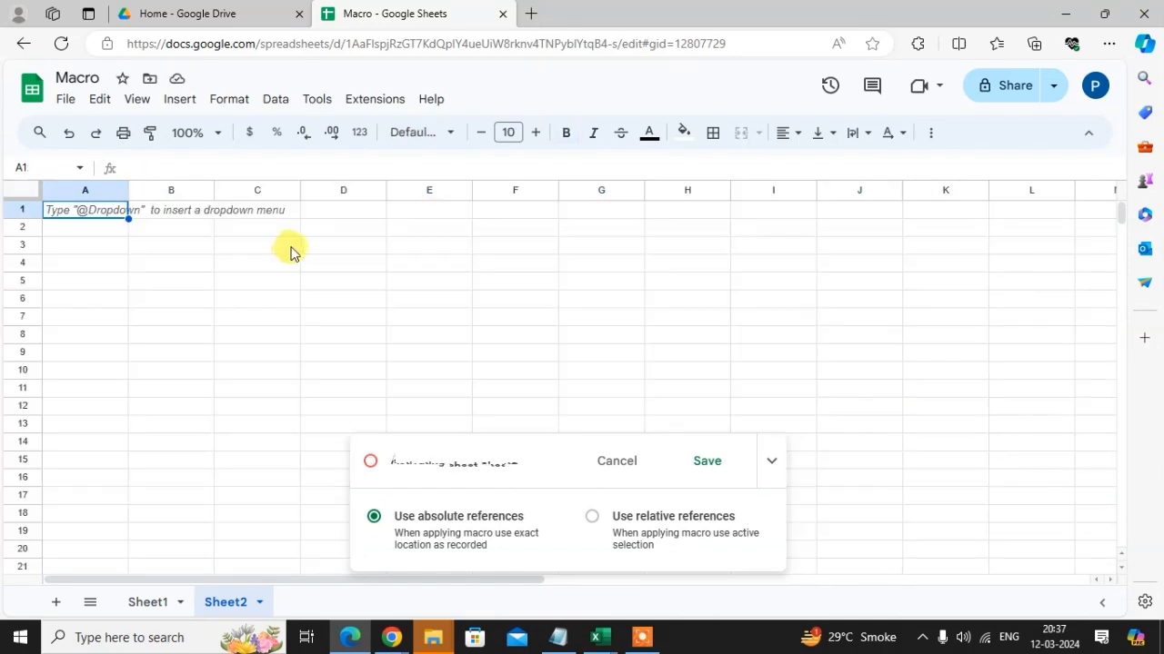
{"action": "key", "text": "ctrl+v"}
{"action": "left_click", "coordinate": [188, 228]}
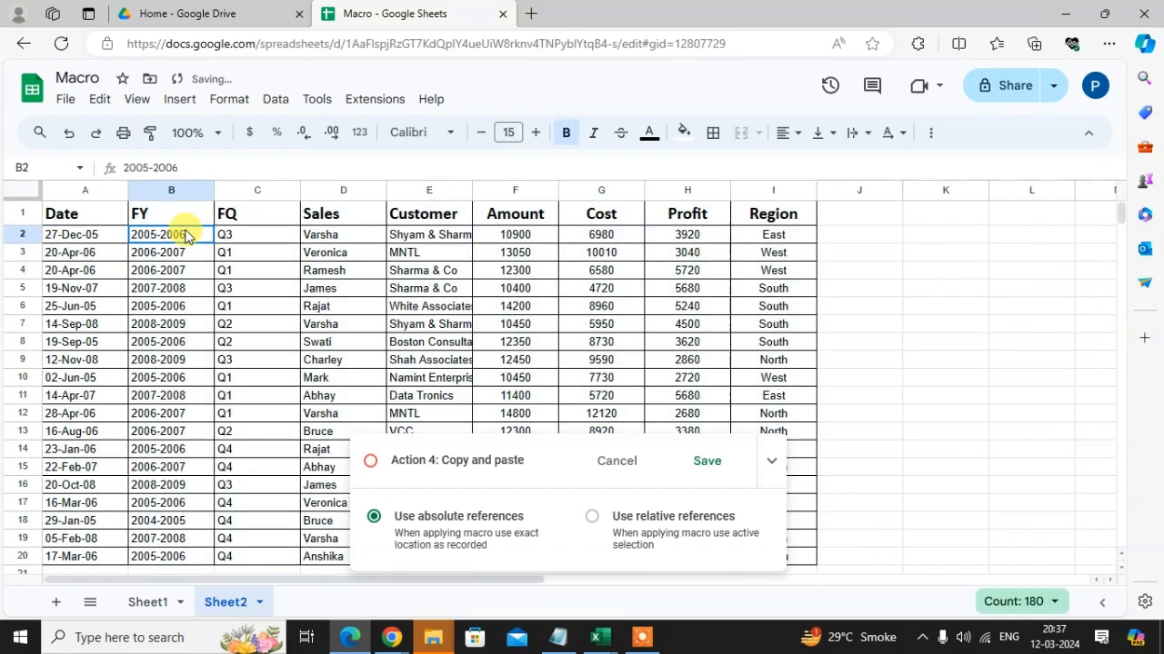
Step: Fill the header row A1:I1 on Sheet2 with bright green
{"action": "left_click_drag", "start_coordinate": [73, 216], "coordinate": [779, 219]}
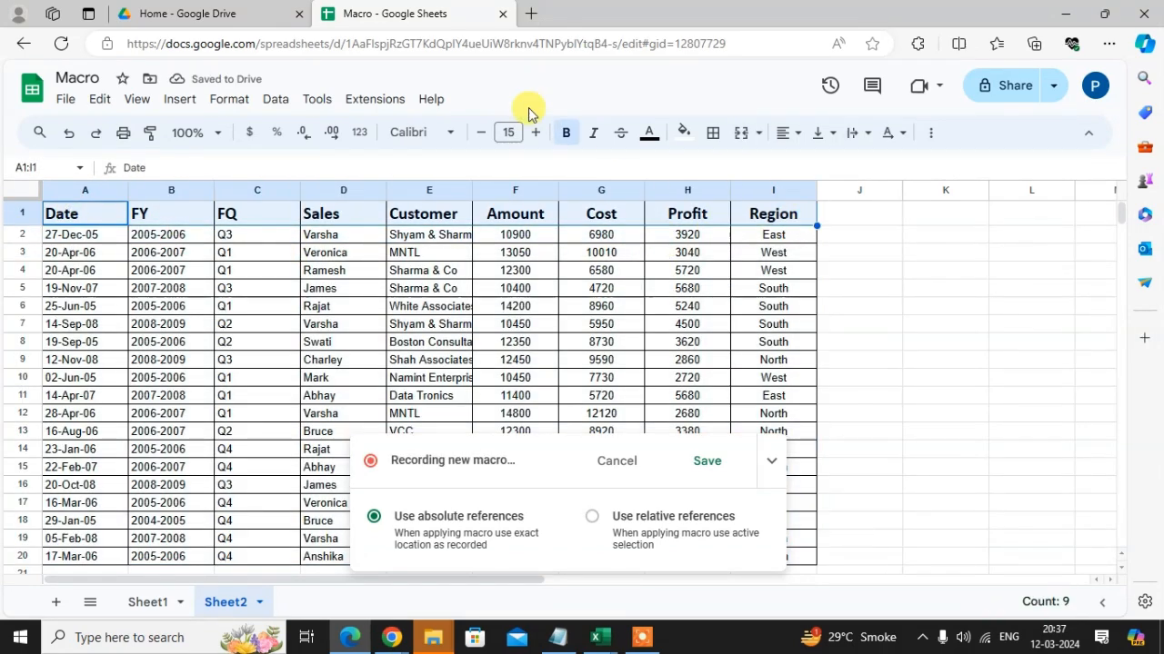
{"action": "left_click", "coordinate": [682, 134]}
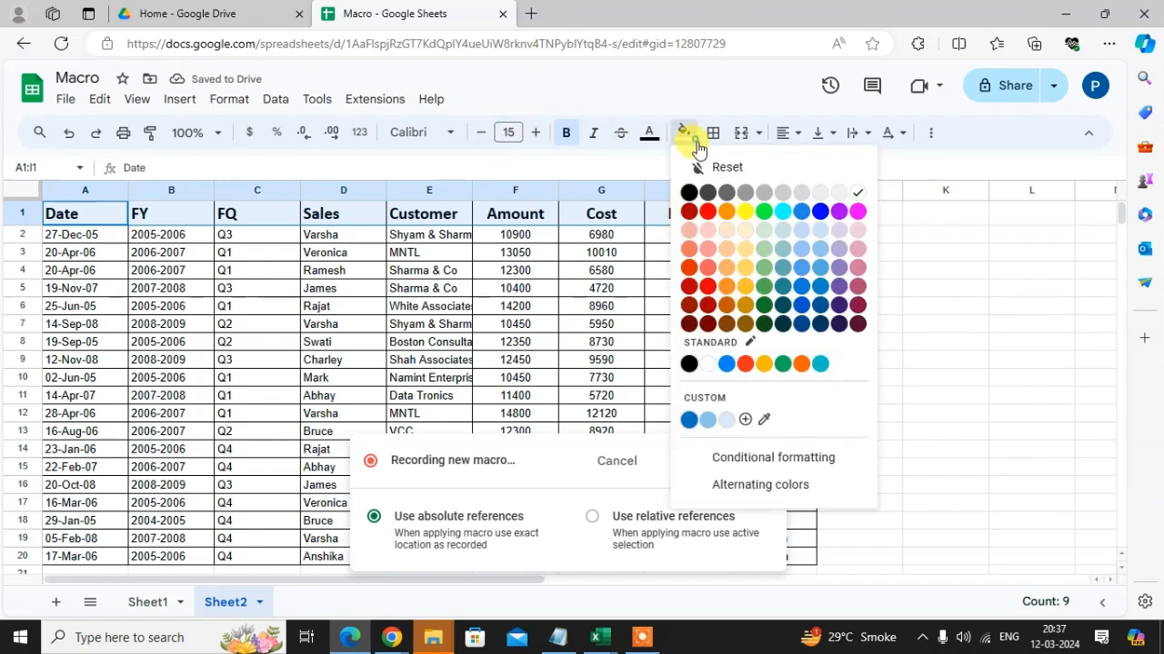
{"action": "left_click", "coordinate": [763, 212]}
Step: Center-align the contents of the whole table A1:I20 on Sheet2 horizontally
{"action": "left_click", "coordinate": [62, 218]}
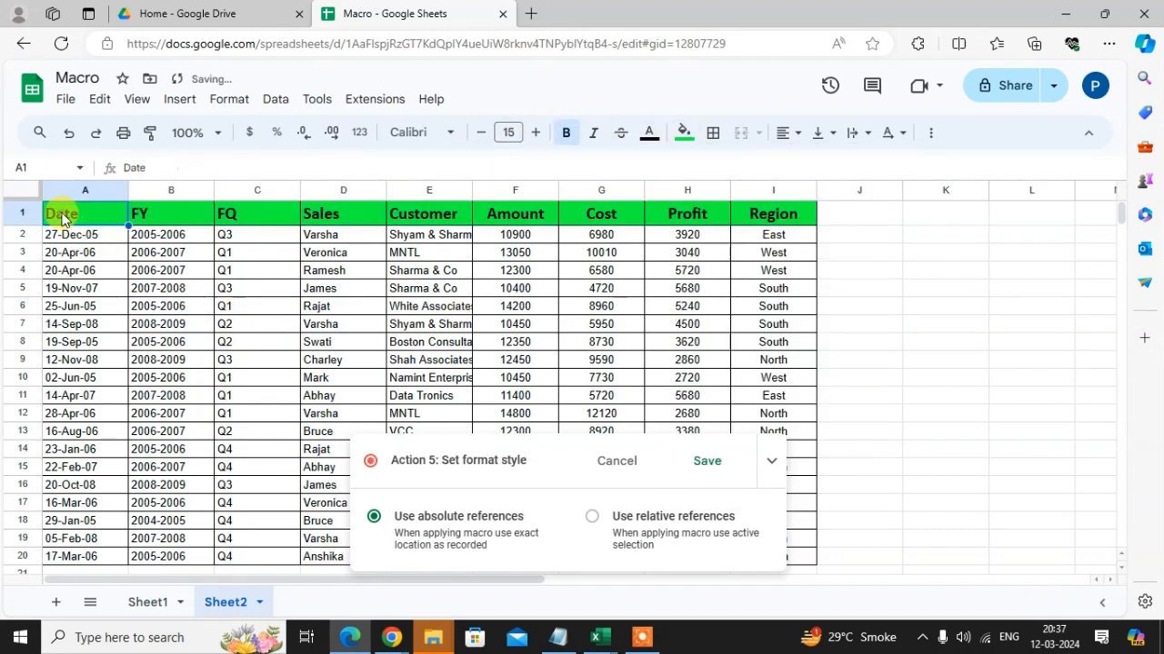
{"action": "key", "text": "ctrl+shift+Right"}
{"action": "key", "text": "ctrl+shift+Down"}
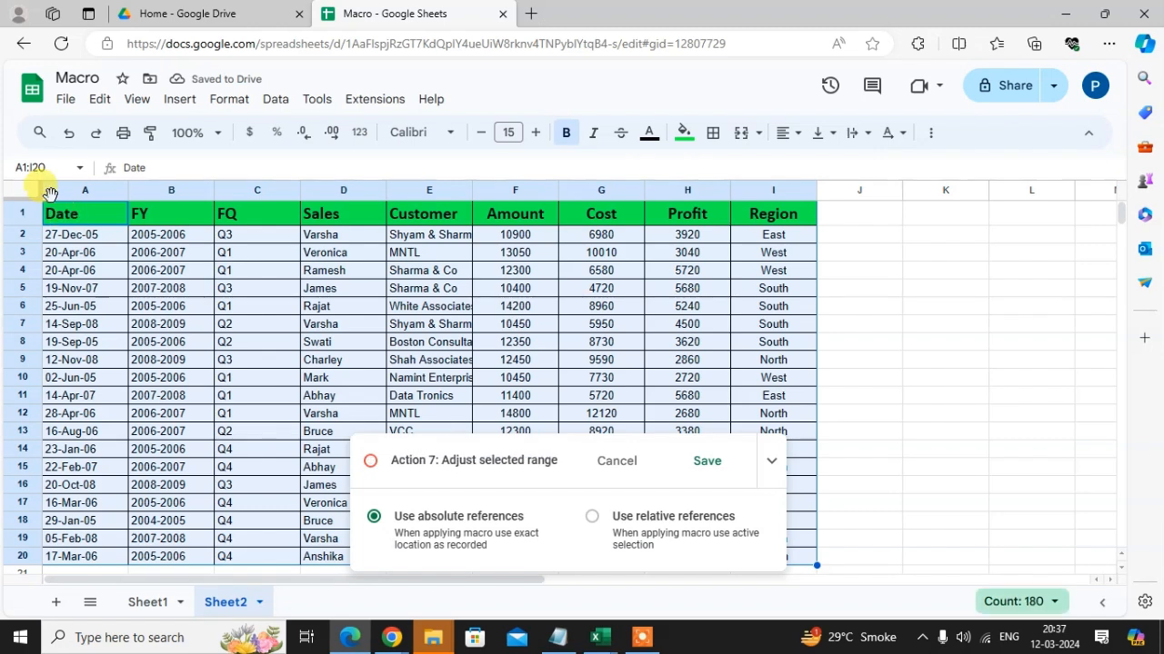
{"action": "left_click", "coordinate": [781, 136]}
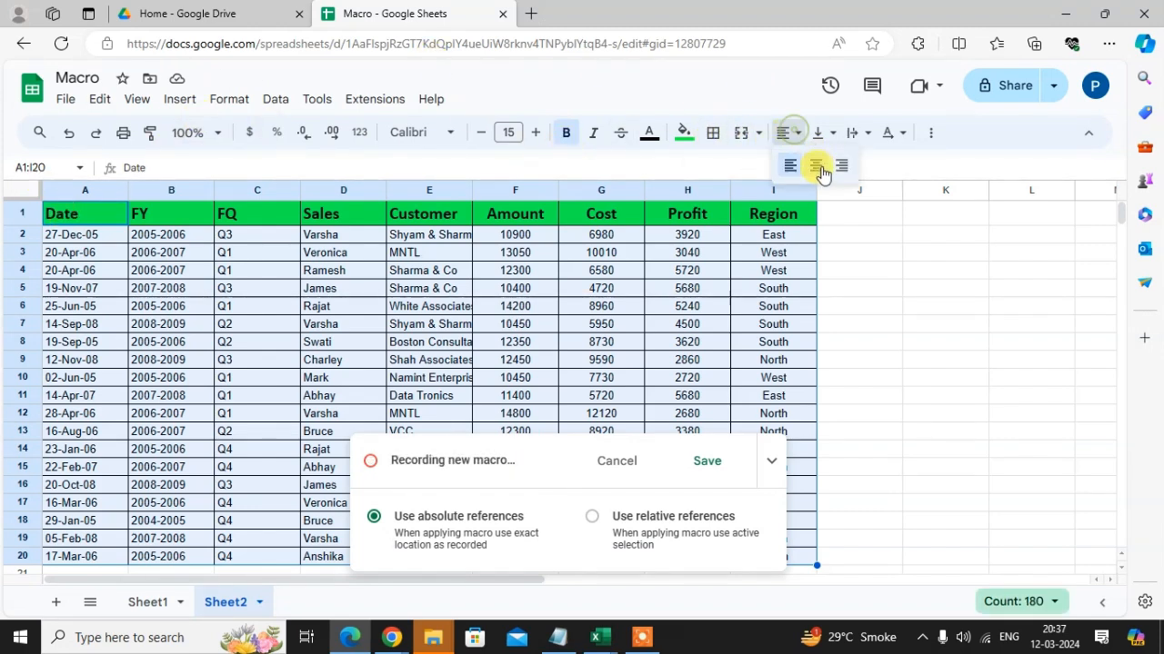
{"action": "left_click", "coordinate": [816, 165]}
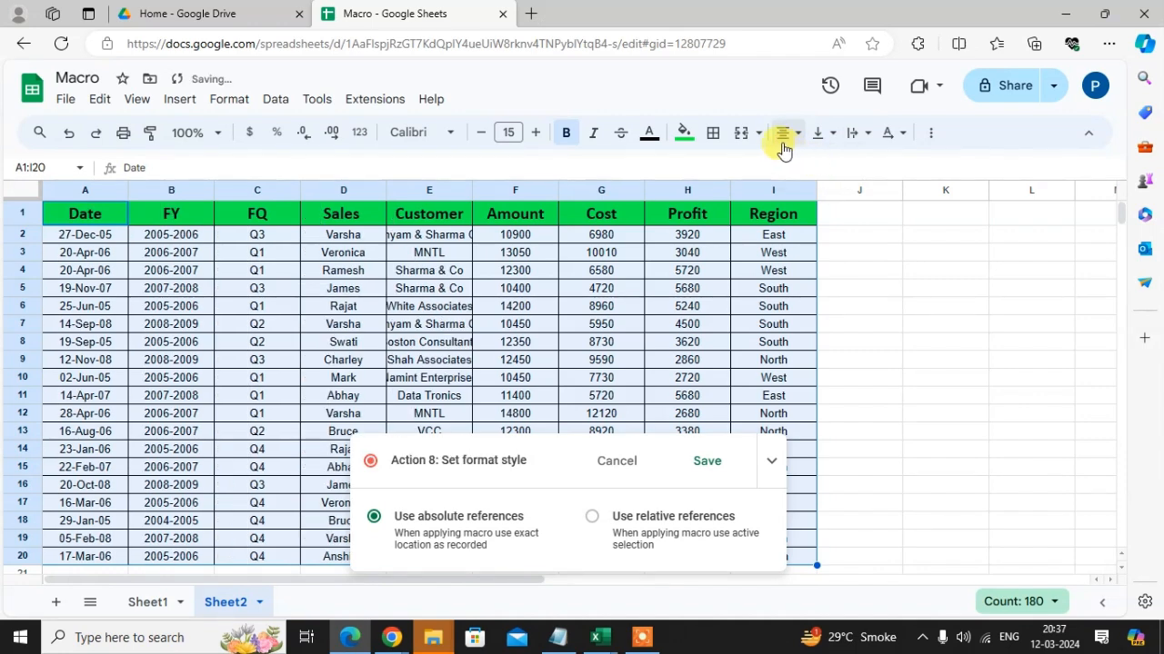
Step: Fill the Profit column, H1:H20, with orange, including its header
{"action": "left_click", "coordinate": [685, 215]}
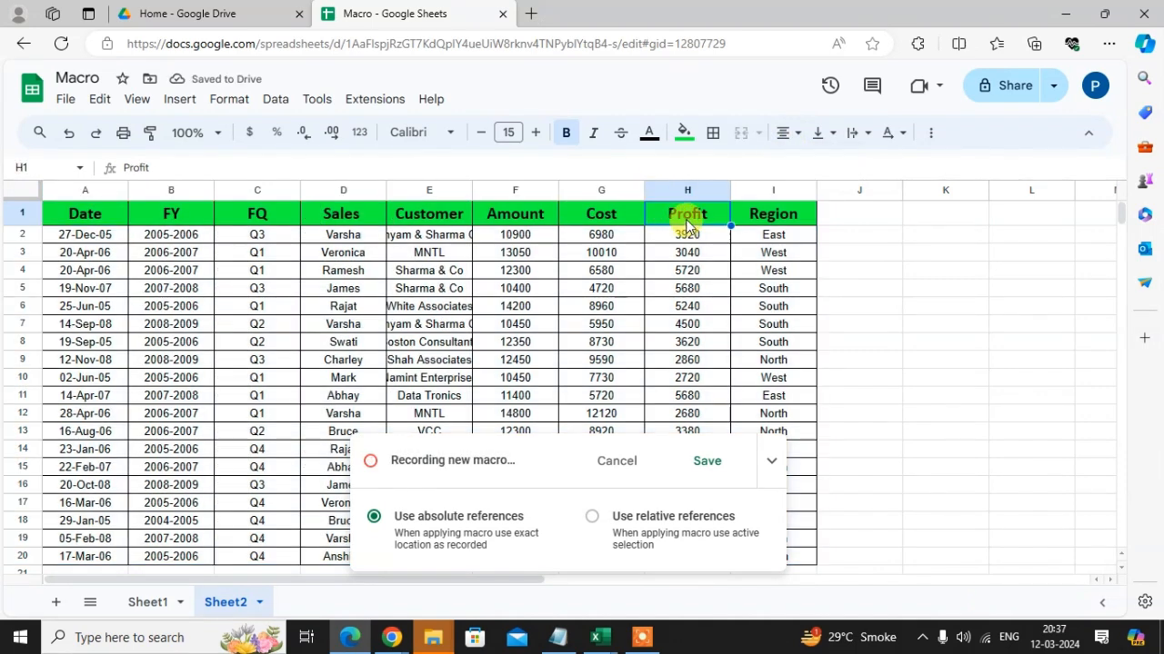
{"action": "key", "text": "ctrl+shift+Down"}
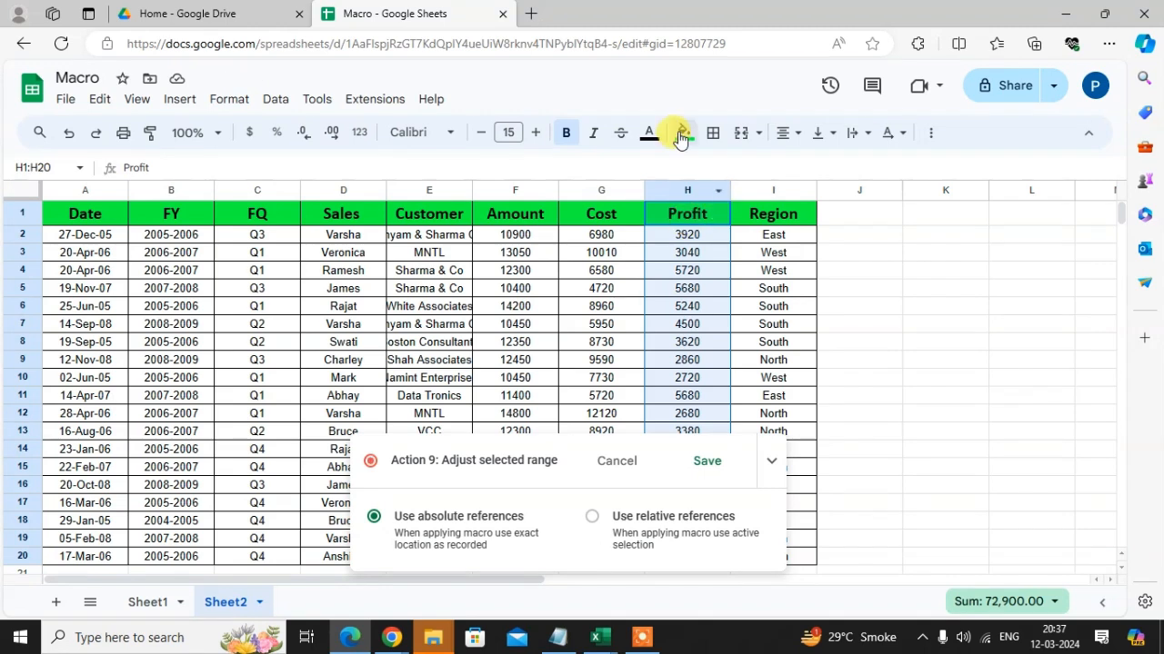
{"action": "left_click", "coordinate": [683, 133]}
{"action": "left_click", "coordinate": [727, 211]}
{"action": "left_click", "coordinate": [616, 320]}
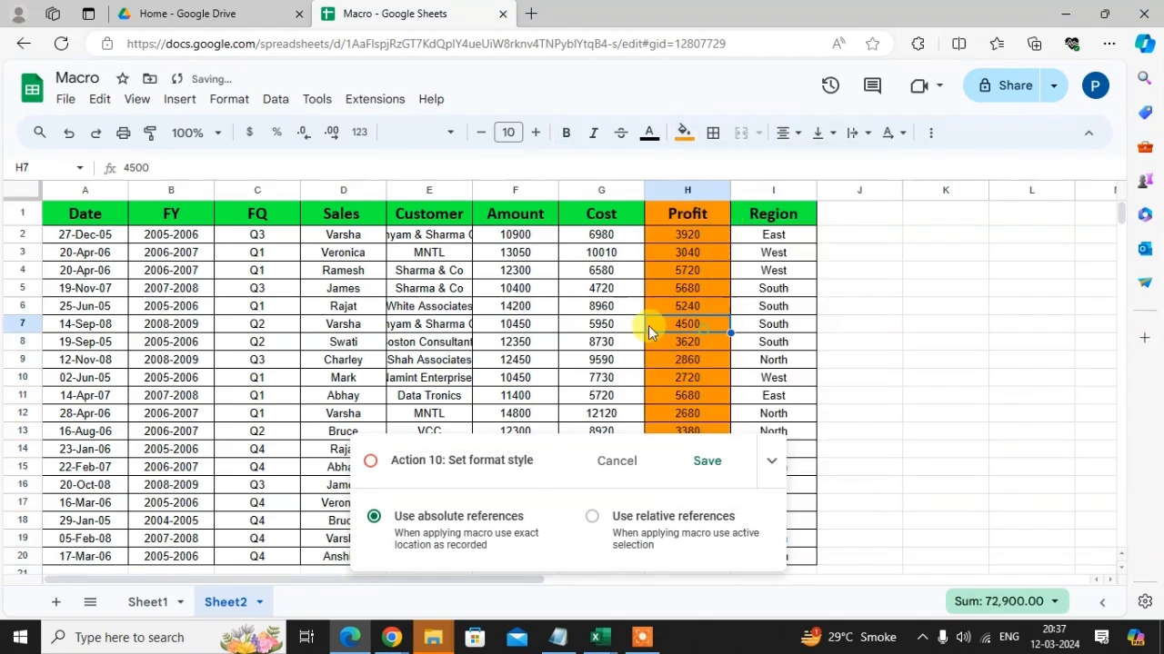
Step: Try the Comfortaa font on the whole table A1:I20, and settle on Georgia
{"action": "left_click", "coordinate": [85, 216]}
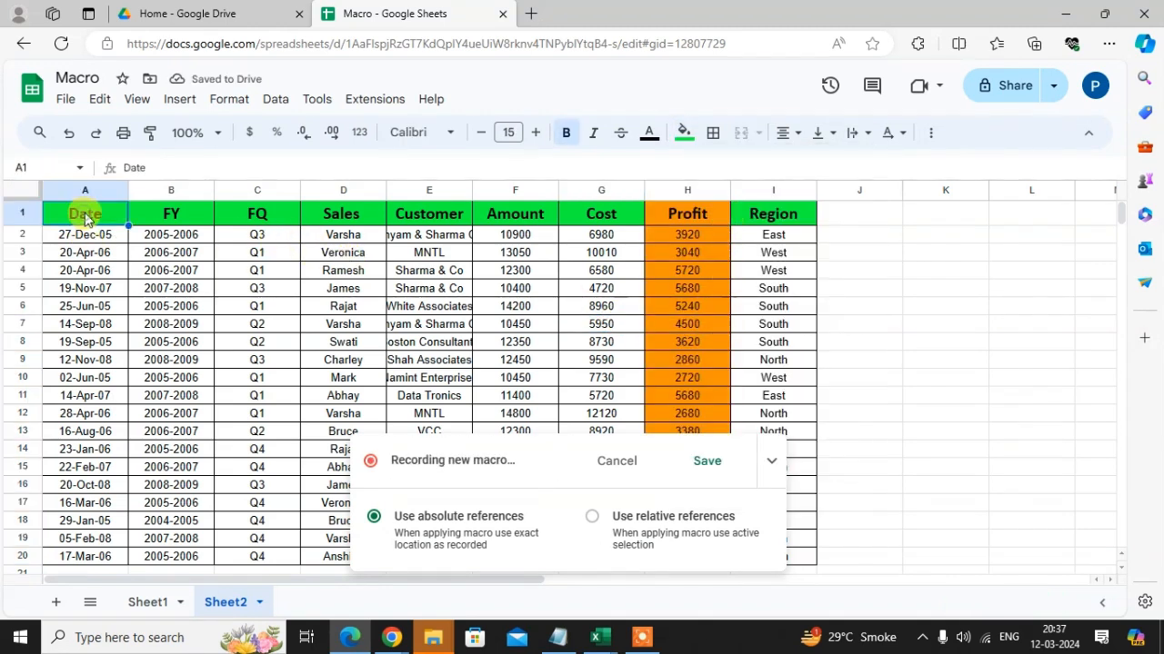
{"action": "key", "text": "ctrl+shift+Right"}
{"action": "key", "text": "ctrl+shift+Down"}
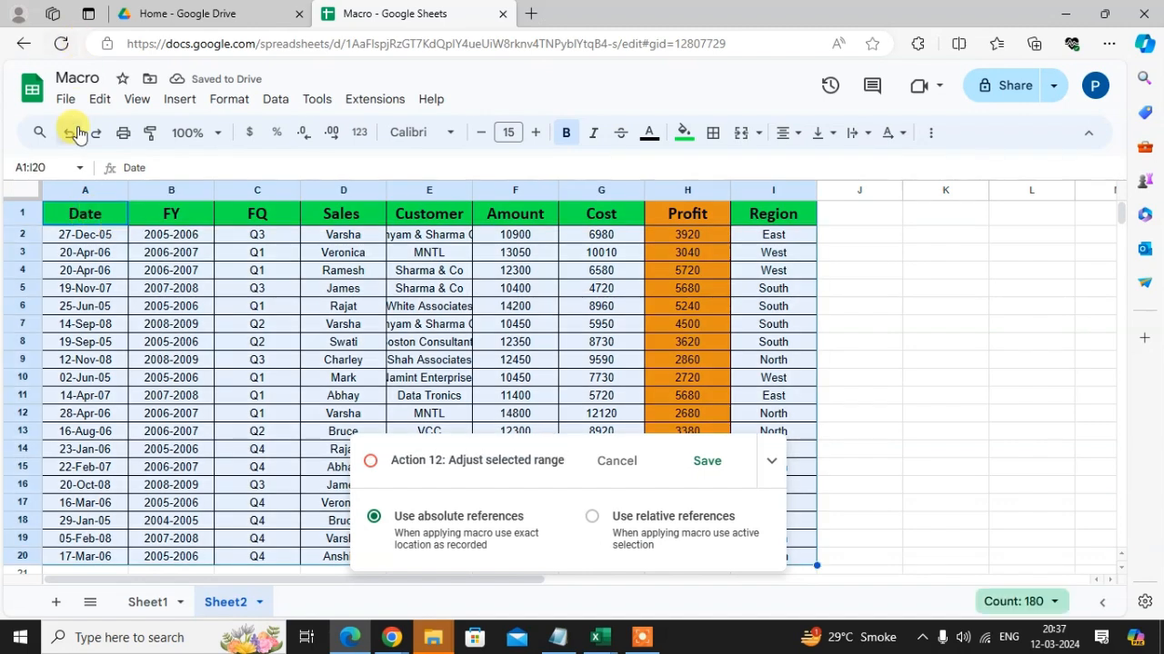
{"action": "left_click", "coordinate": [420, 131]}
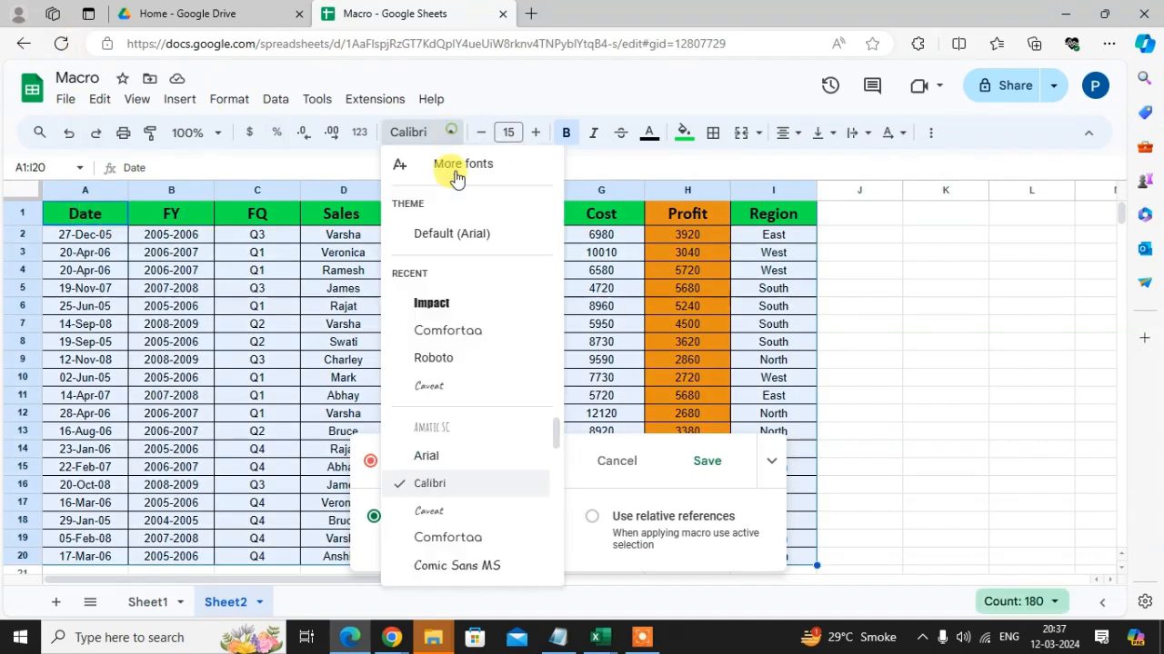
{"action": "left_click", "coordinate": [450, 331]}
{"action": "left_click", "coordinate": [437, 134]}
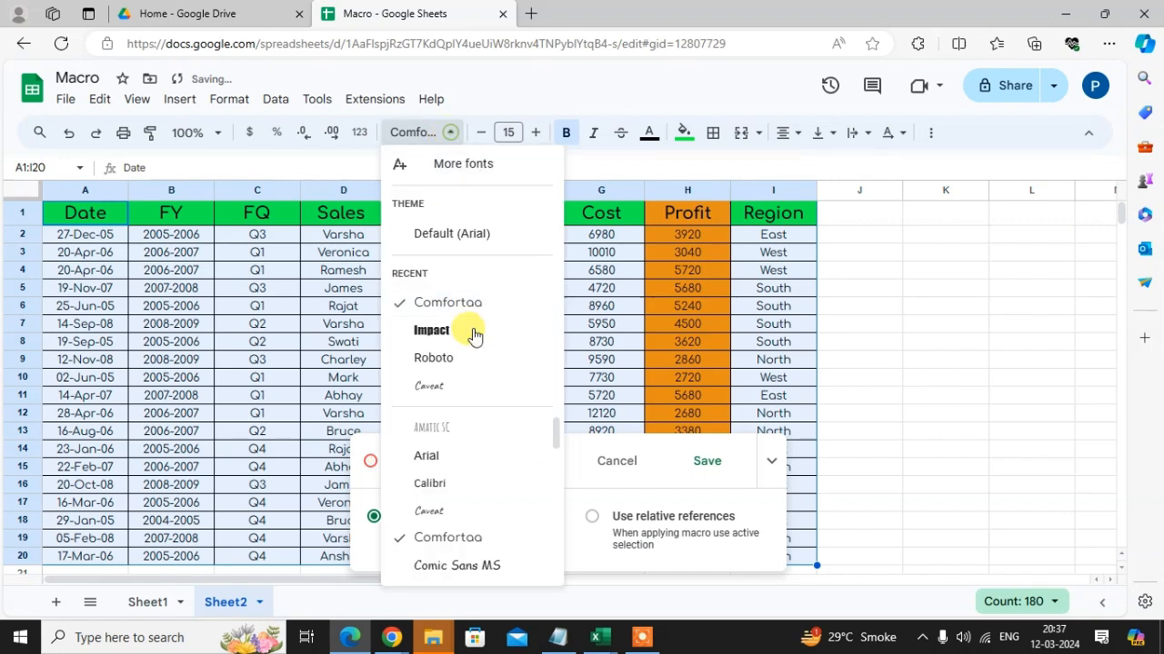
{"action": "scroll", "coordinate": [473, 430], "scroll_direction": "down", "scroll_amount": 1}
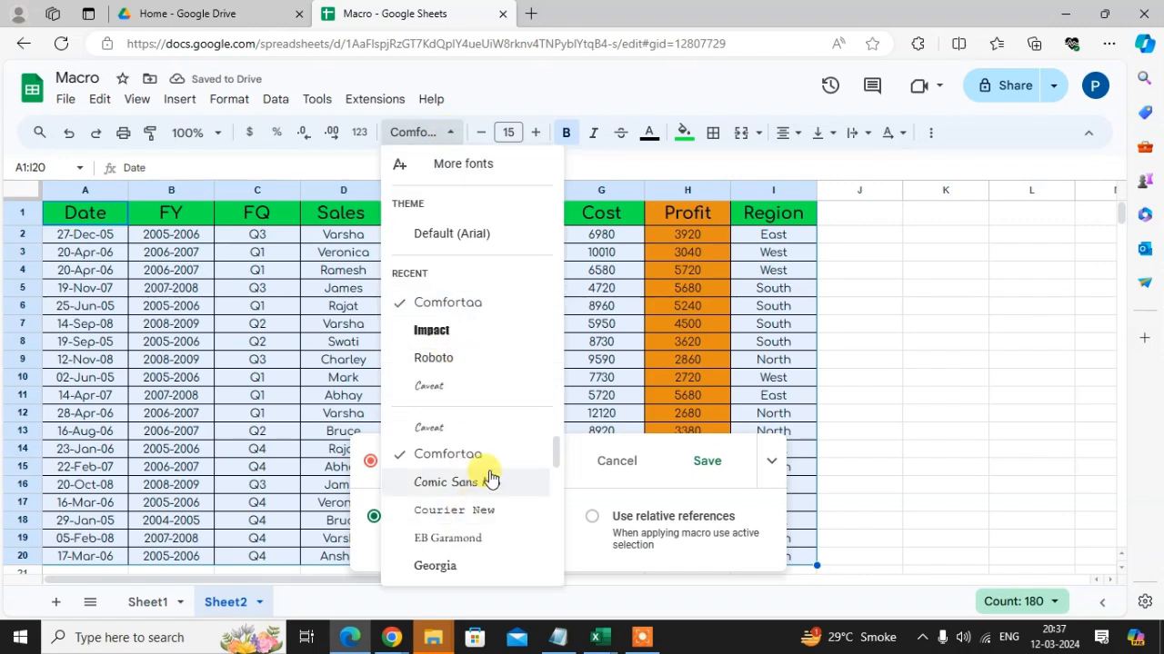
{"action": "scroll", "coordinate": [487, 487], "scroll_direction": "down", "scroll_amount": 2}
{"action": "left_click", "coordinate": [478, 470]}
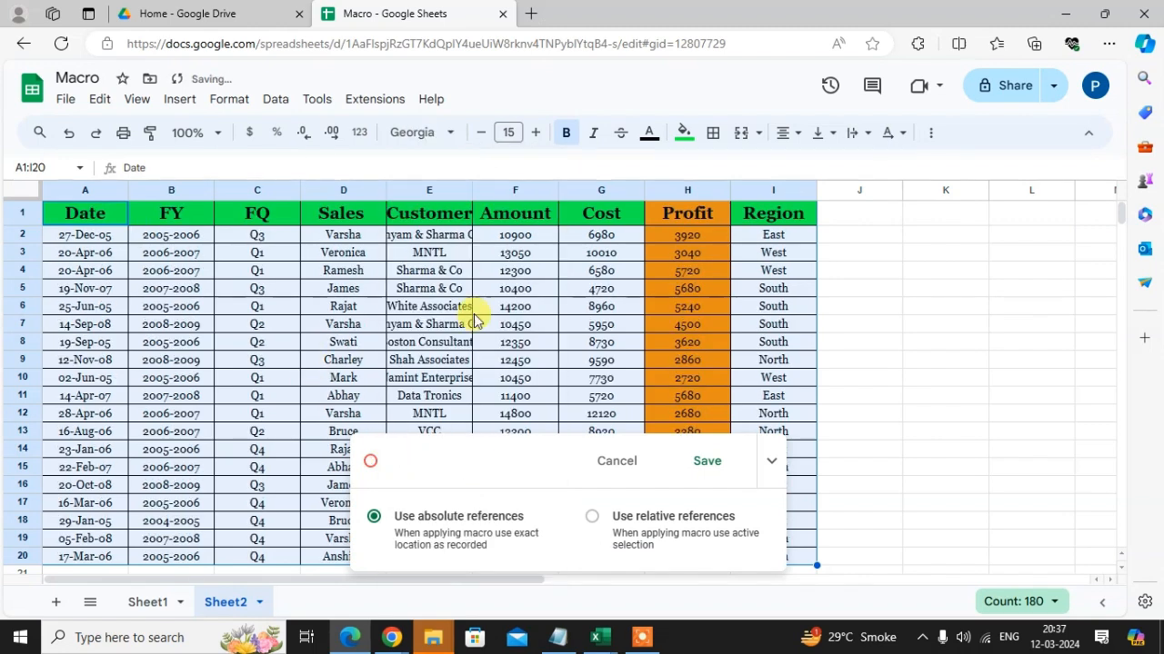
Step: Widen the Customer column so that the full customer names fit
{"action": "left_click_drag", "start_coordinate": [462, 195], "coordinate": [516, 189]}
{"action": "left_click", "coordinate": [514, 285]}
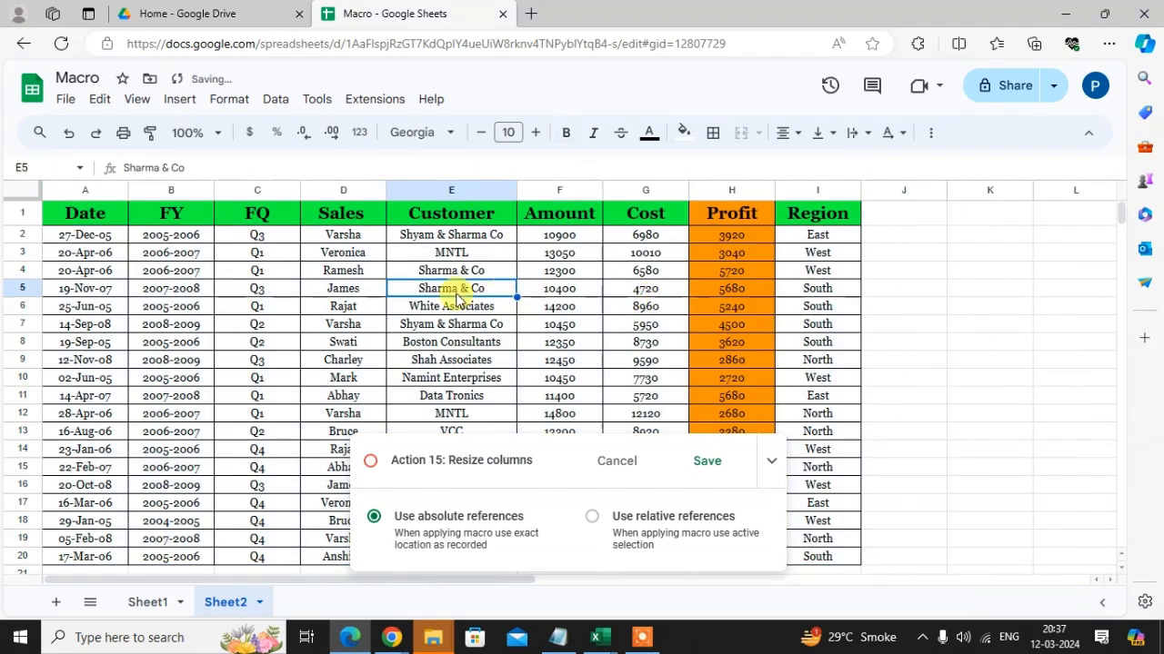
{"action": "left_click", "coordinate": [55, 215]}
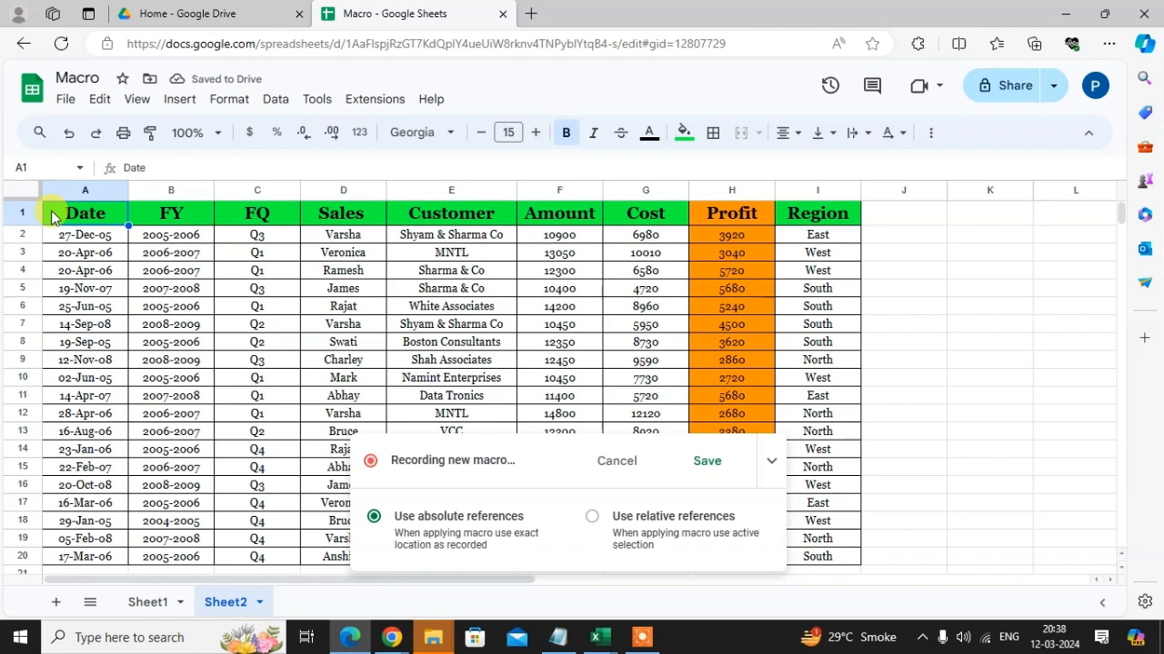
{"action": "key", "text": "Down"}
{"action": "key", "text": "Right"}
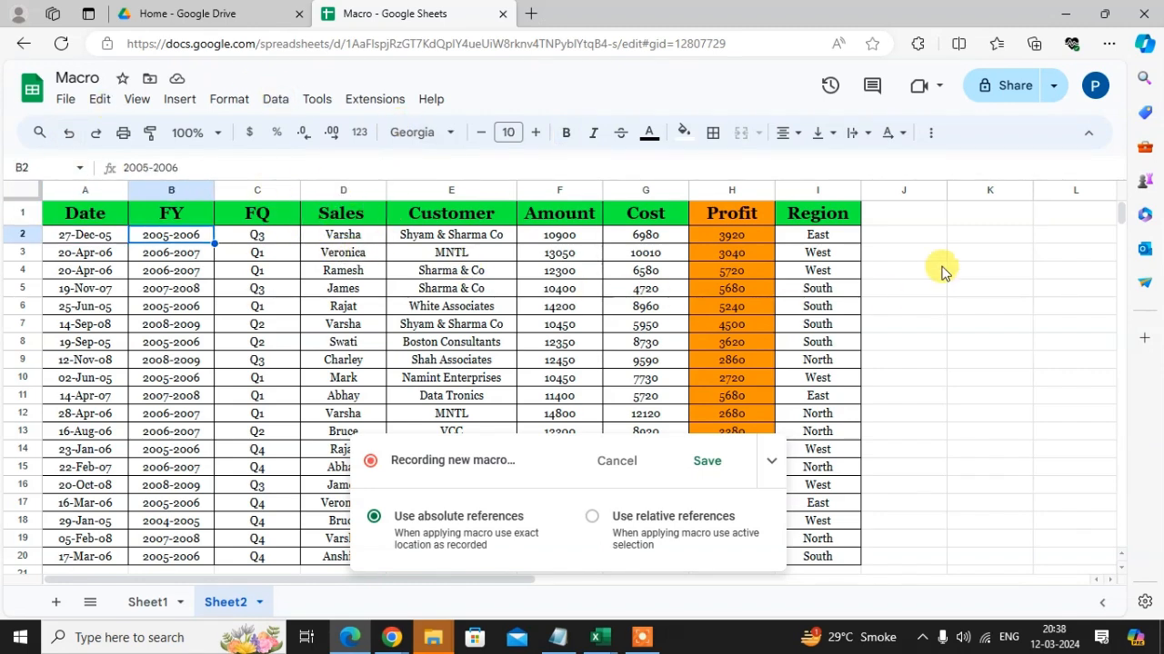
{"action": "left_click", "coordinate": [796, 252]}
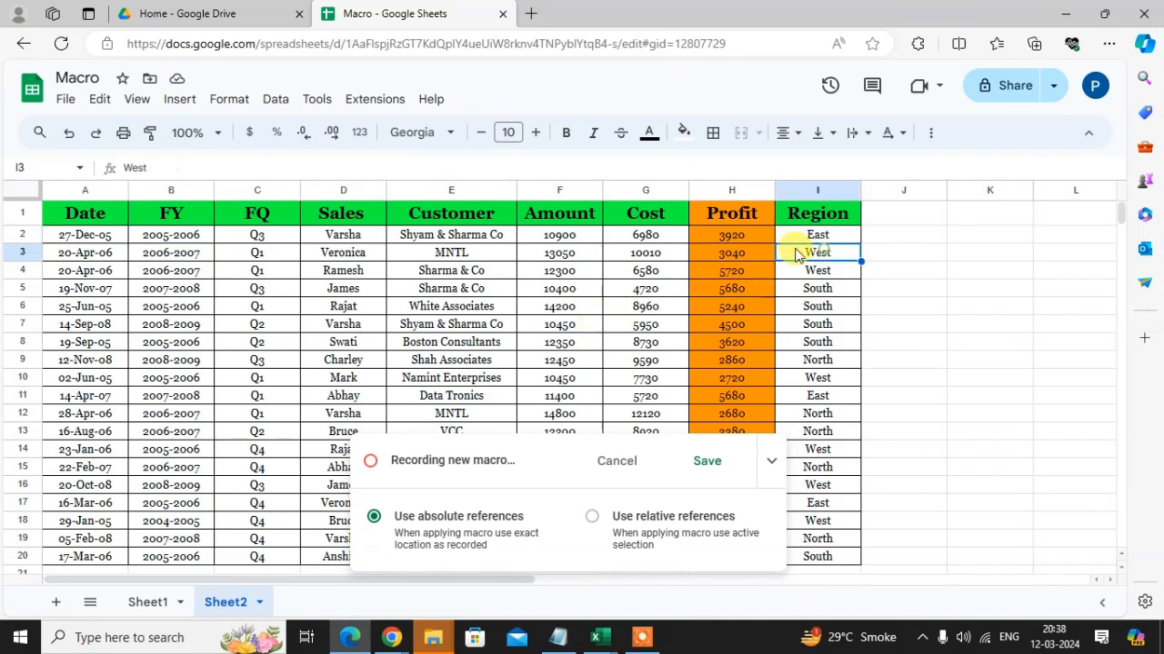
{"action": "left_click", "coordinate": [468, 270]}
{"action": "left_click", "coordinate": [348, 187]}
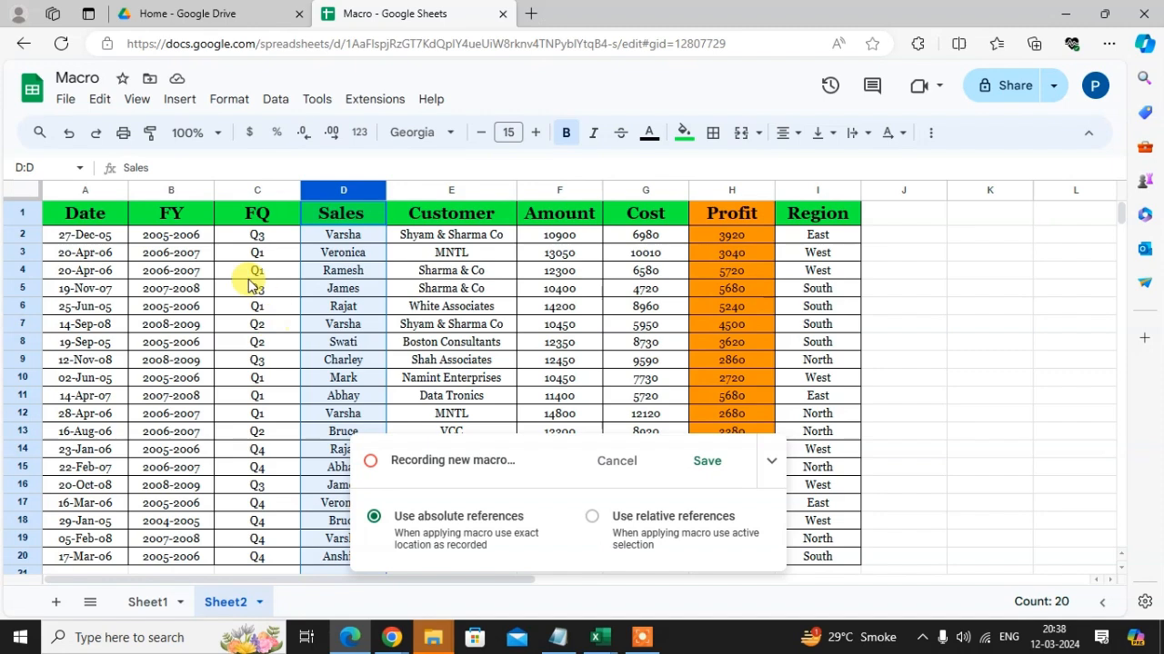
Step: Delete the FY column from the table on Sheet2 and return to cell A1
{"action": "left_click", "coordinate": [170, 188]}
{"action": "right_click", "coordinate": [170, 190]}
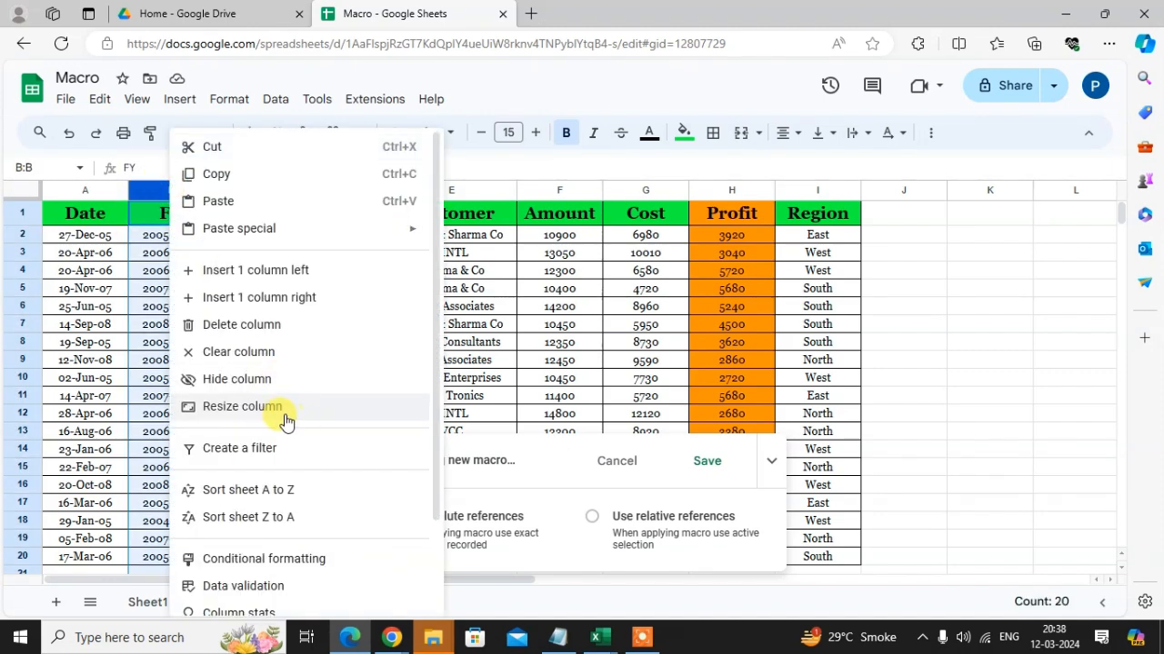
{"action": "left_click", "coordinate": [240, 325]}
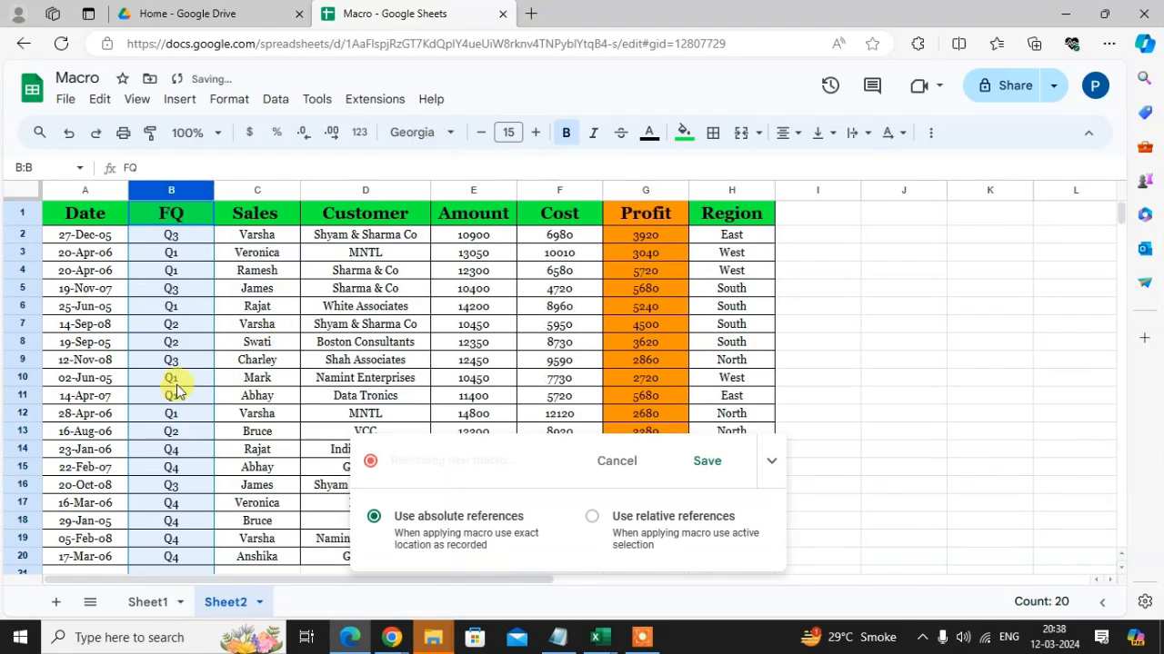
{"action": "left_click", "coordinate": [87, 221]}
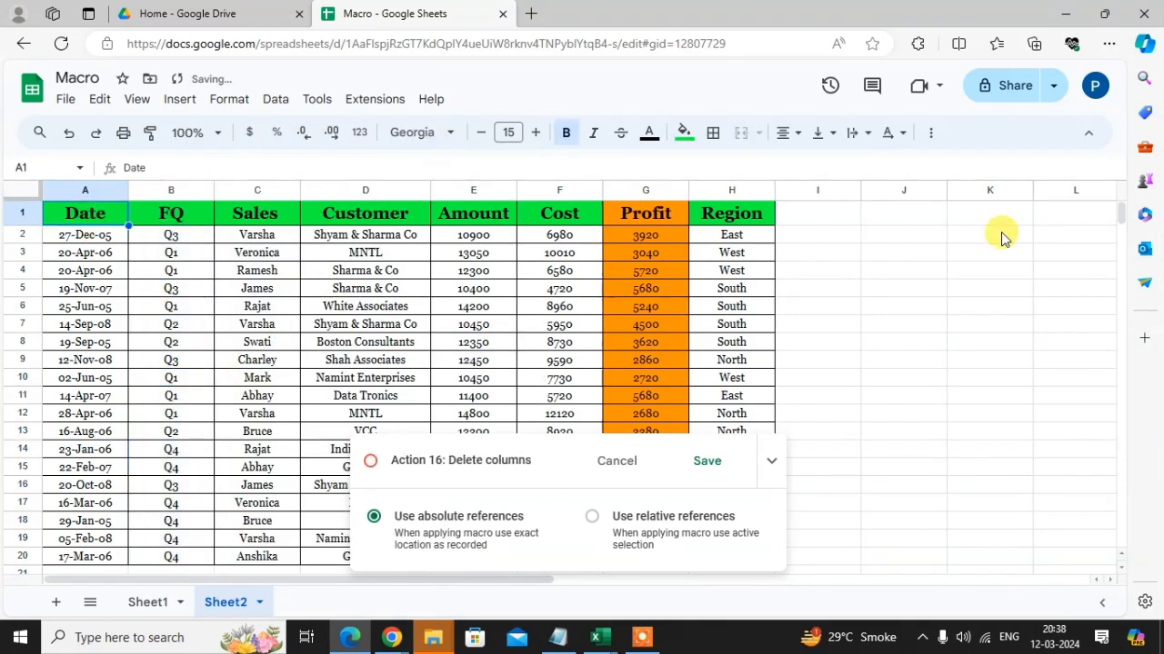
Step: Save the recorded macro under the name Sale Data with 3 as its shortcut number
{"action": "left_click", "coordinate": [701, 461]}
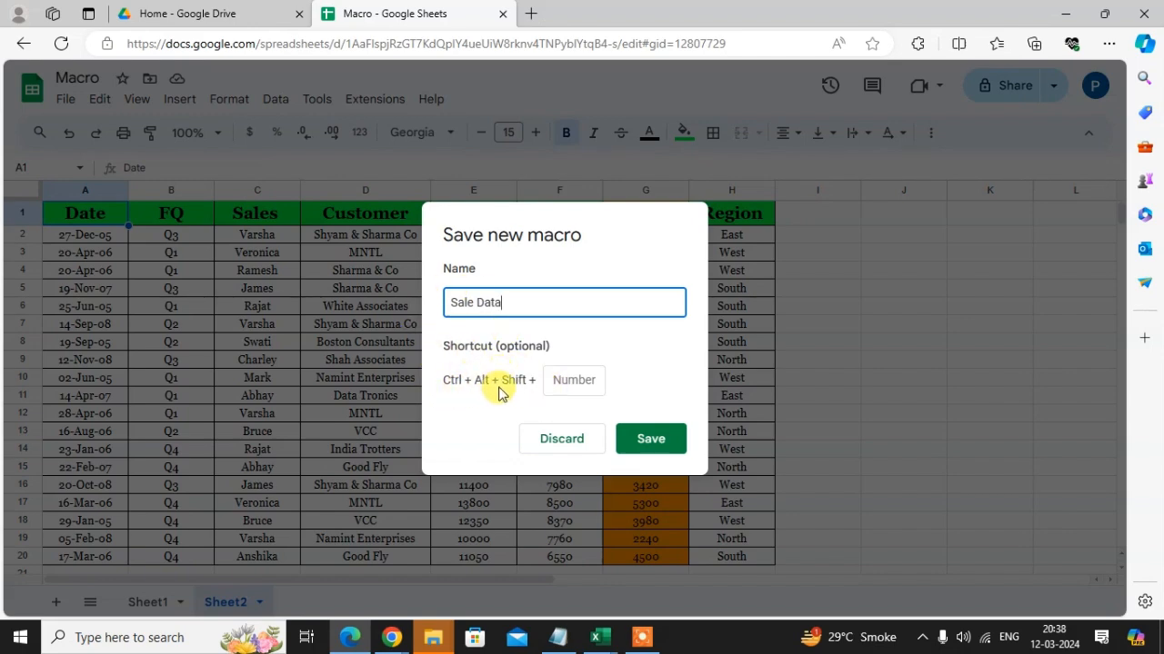
{"action": "left_click", "coordinate": [586, 382]}
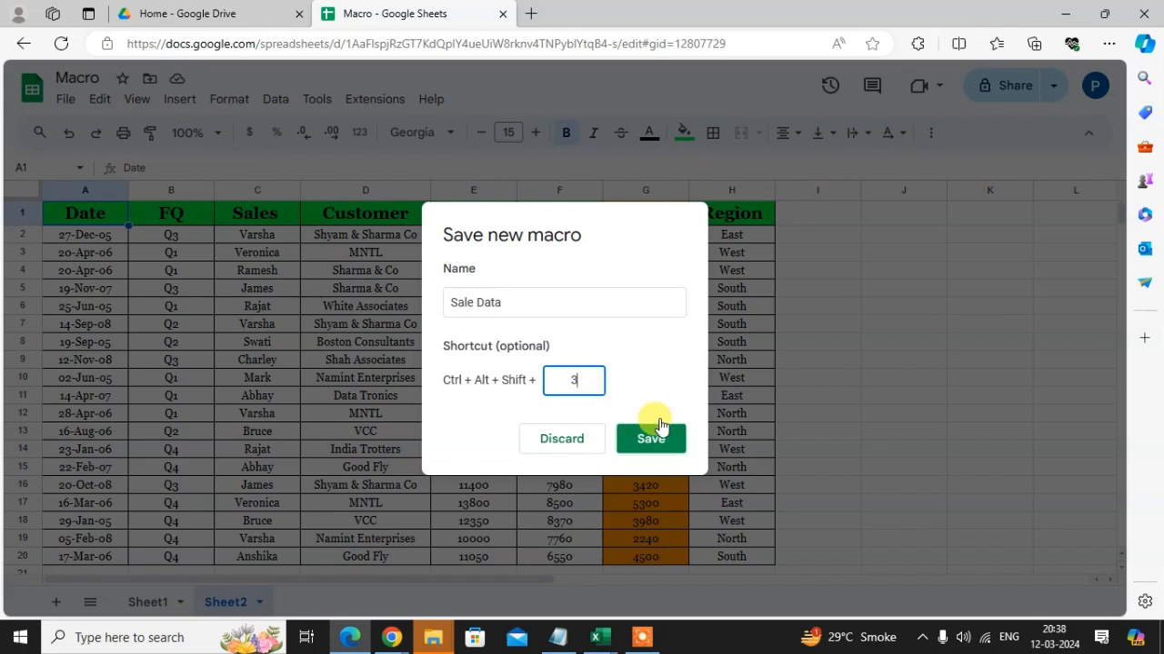
{"action": "left_click", "coordinate": [643, 440]}
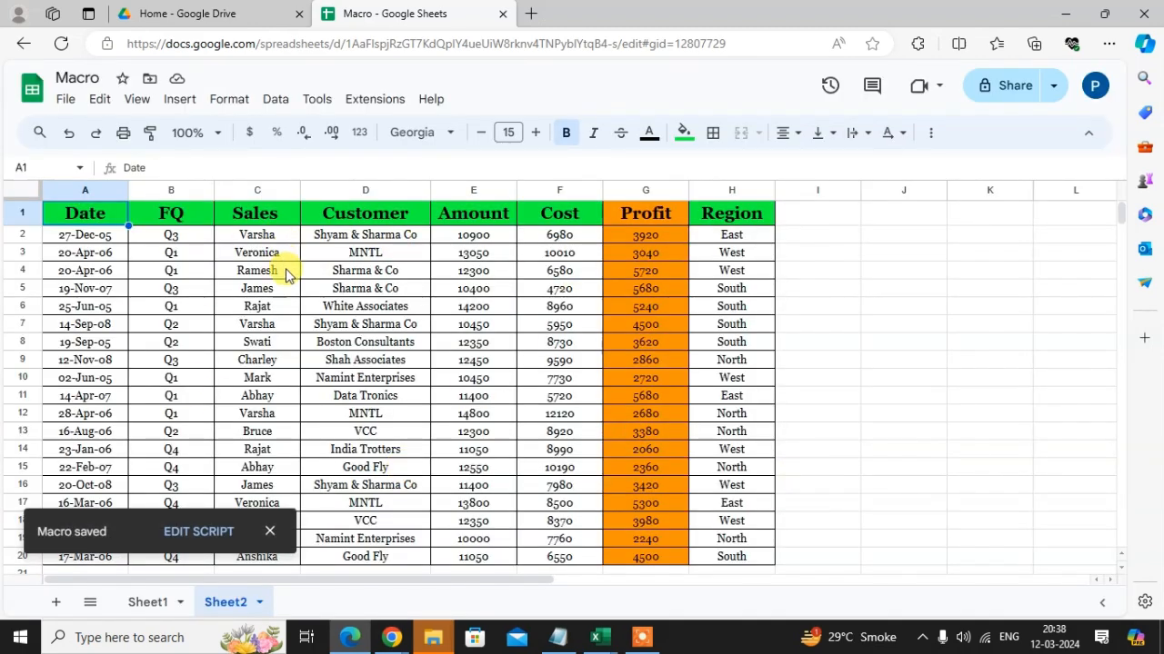
{"action": "left_click", "coordinate": [270, 535]}
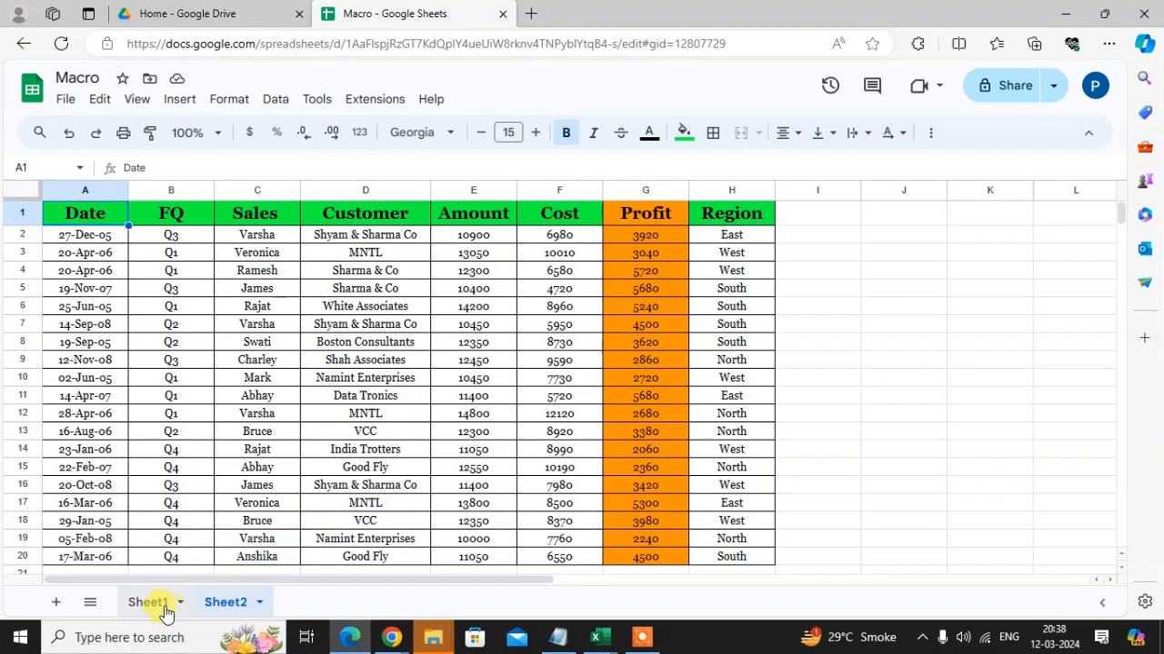
Step: Compare the tables on Sheet1 and Sheet2, and delete Sheet2 from the spreadsheet
{"action": "left_click", "coordinate": [164, 611]}
{"action": "left_click", "coordinate": [225, 602]}
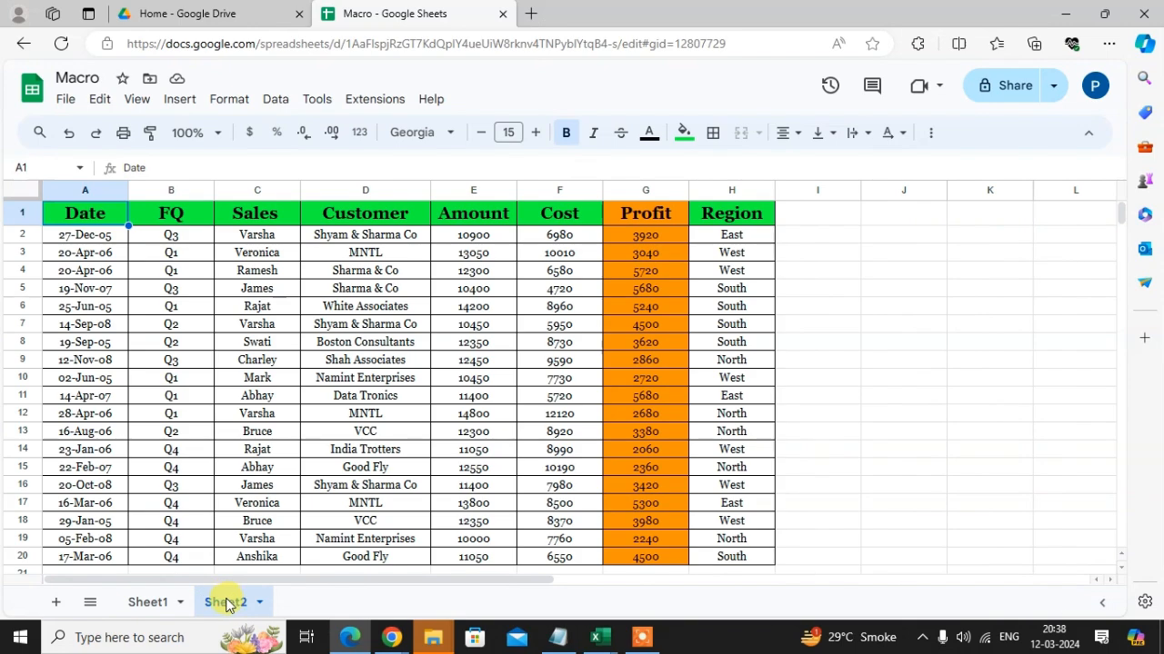
{"action": "left_click", "coordinate": [175, 603]}
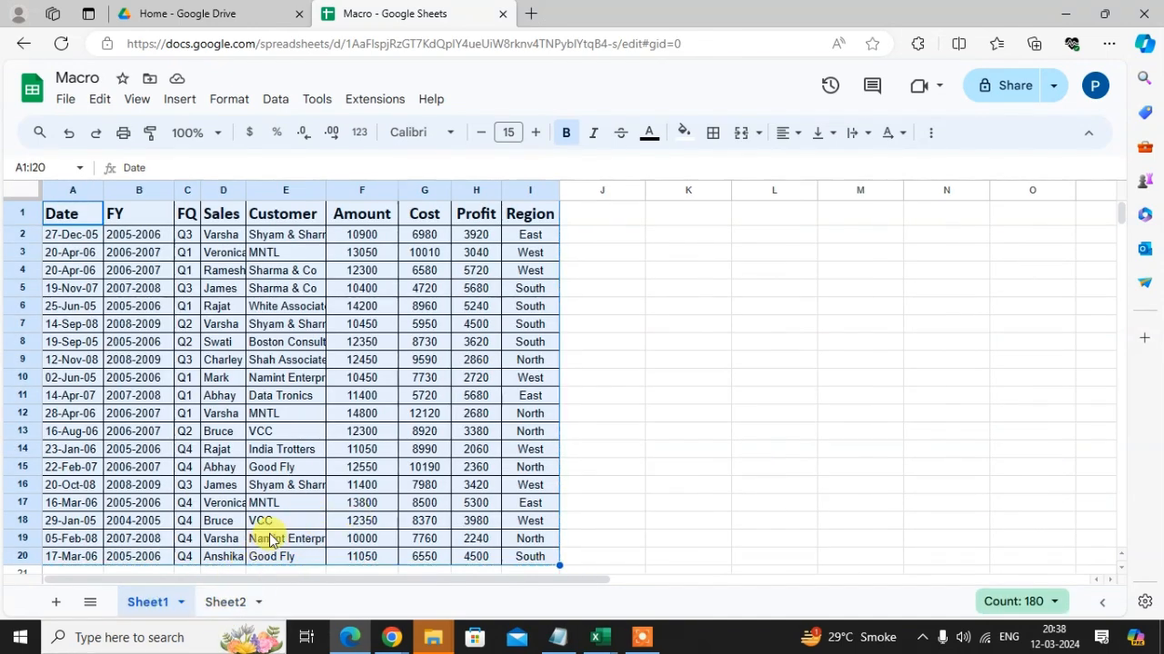
{"action": "left_click", "coordinate": [337, 495]}
{"action": "right_click", "coordinate": [218, 609]}
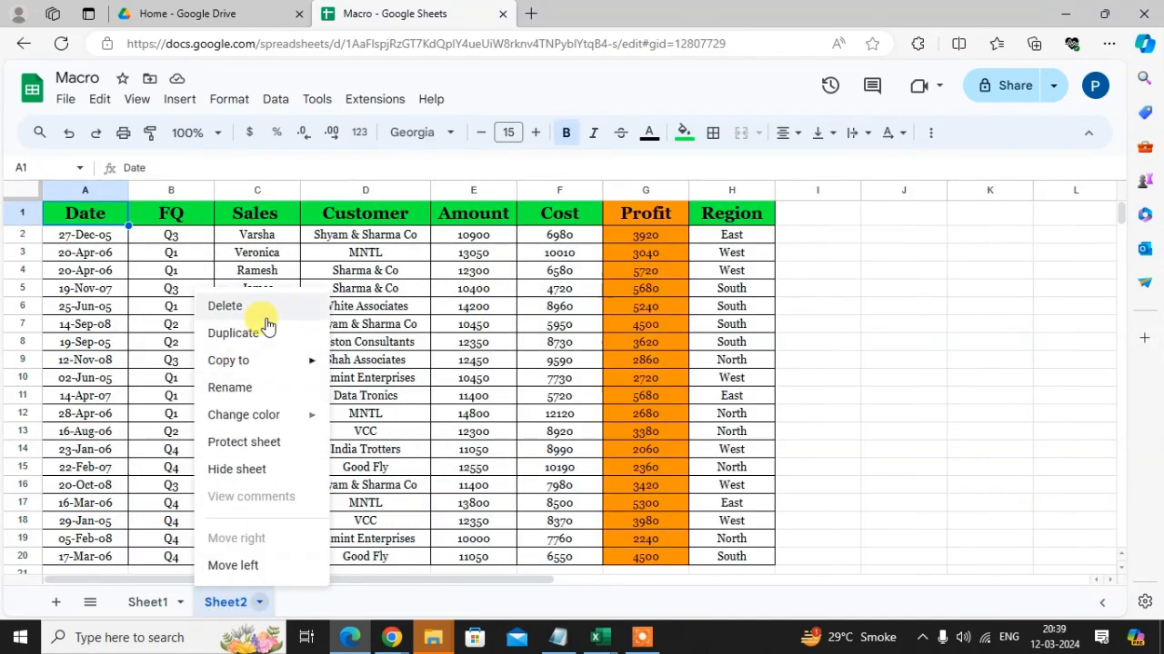
{"action": "left_click", "coordinate": [227, 307]}
{"action": "left_click", "coordinate": [763, 386]}
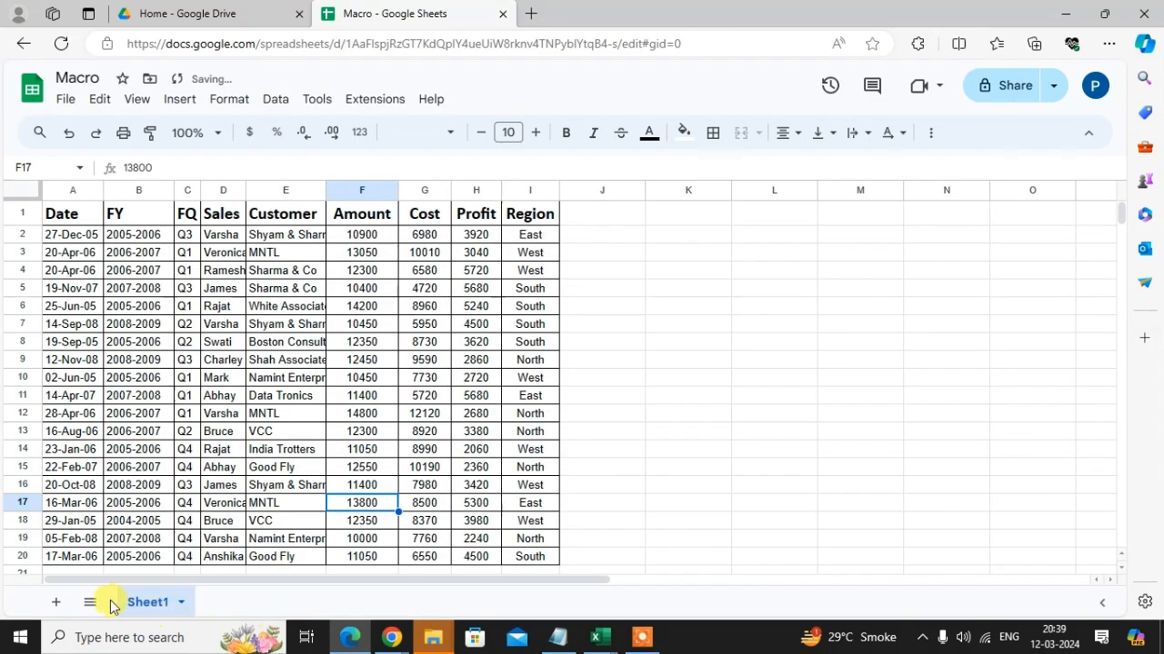
Step: Add a new blank sheet to the spreadsheet and return to the sales table on Sheet1
{"action": "left_click", "coordinate": [50, 601]}
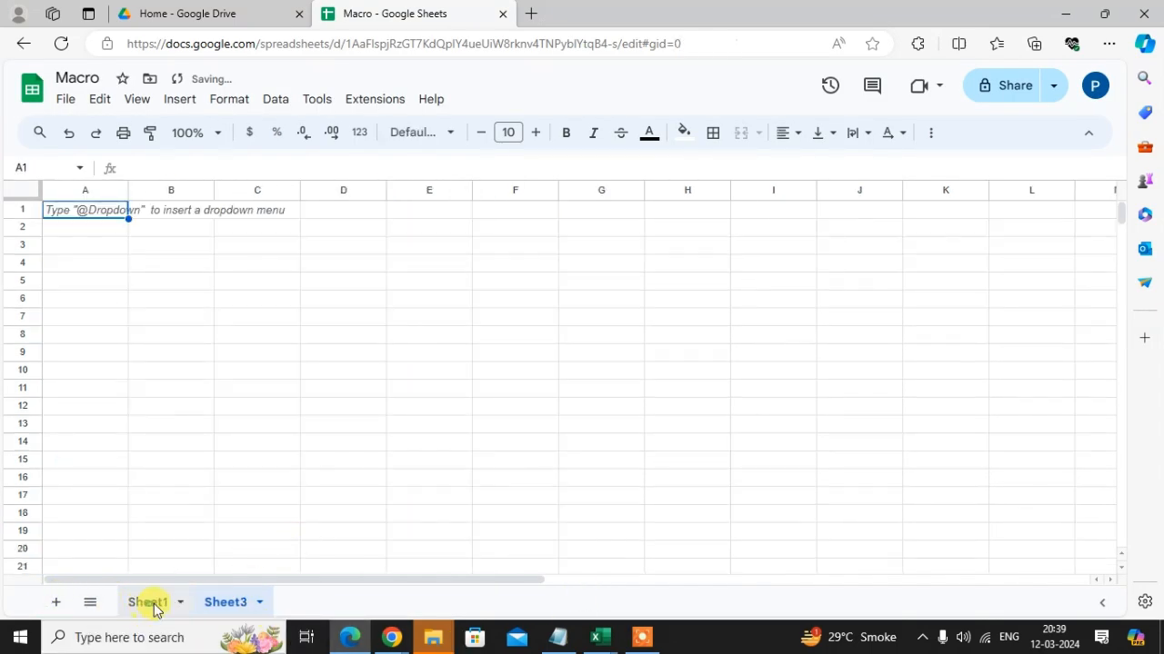
{"action": "left_click", "coordinate": [150, 602]}
{"action": "double_click", "coordinate": [229, 604]}
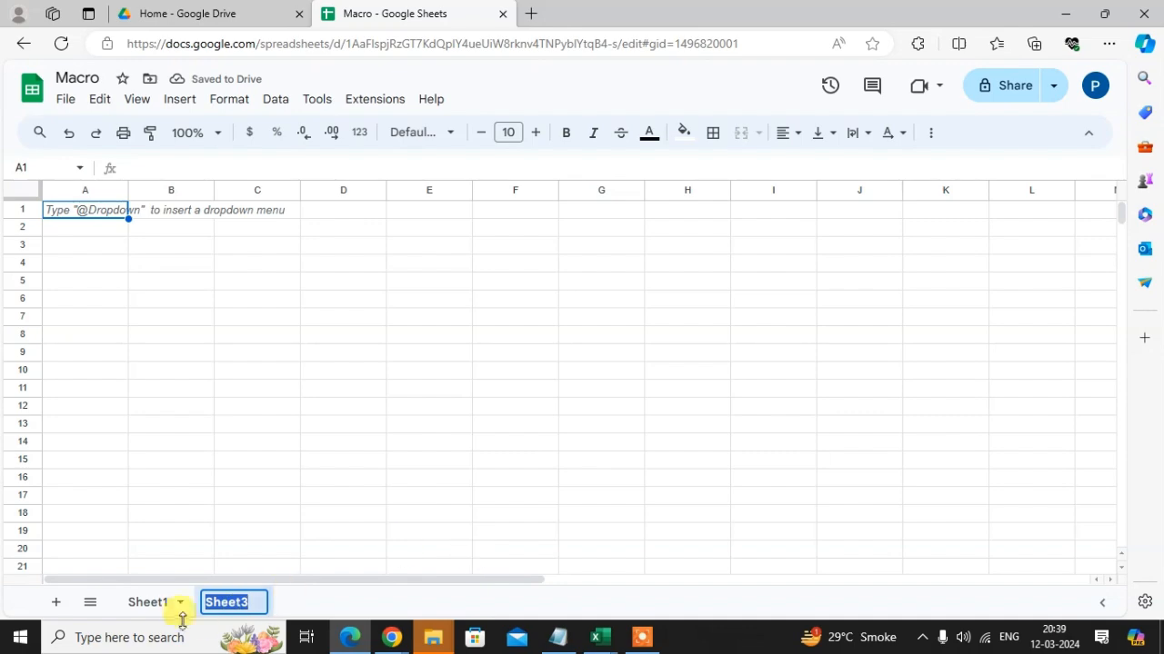
{"action": "left_click", "coordinate": [145, 602]}
{"action": "left_click", "coordinate": [425, 360]}
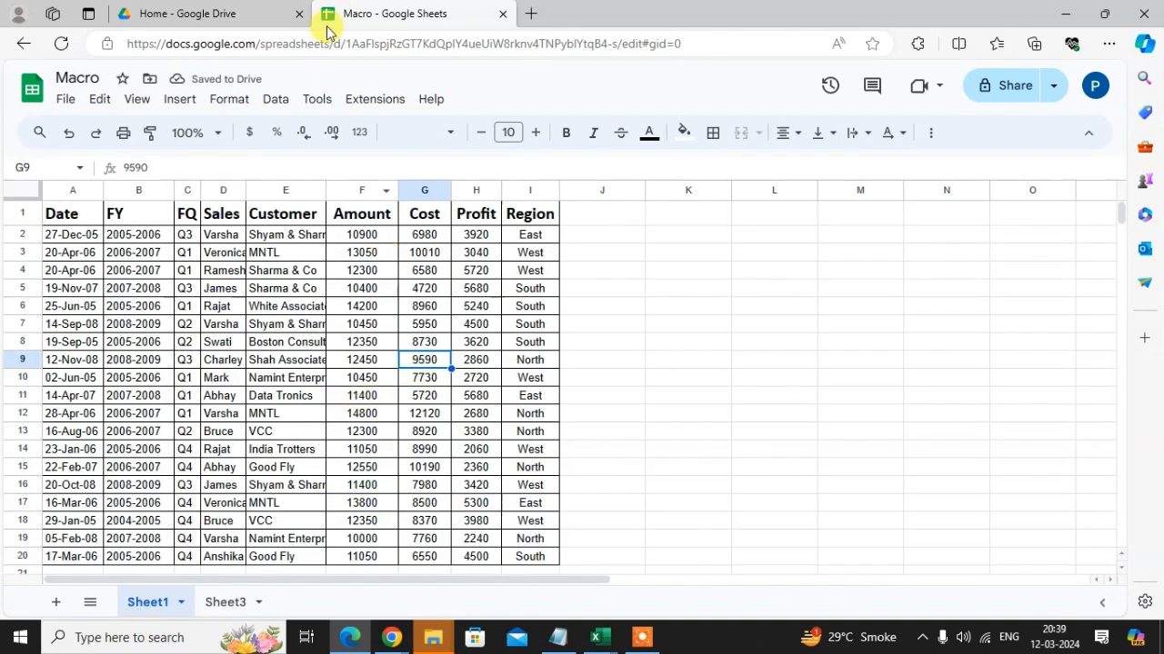
Step: Start the Sale Data macro and authorize its Recorded Macros script to access the Google account
{"action": "left_click", "coordinate": [373, 99]}
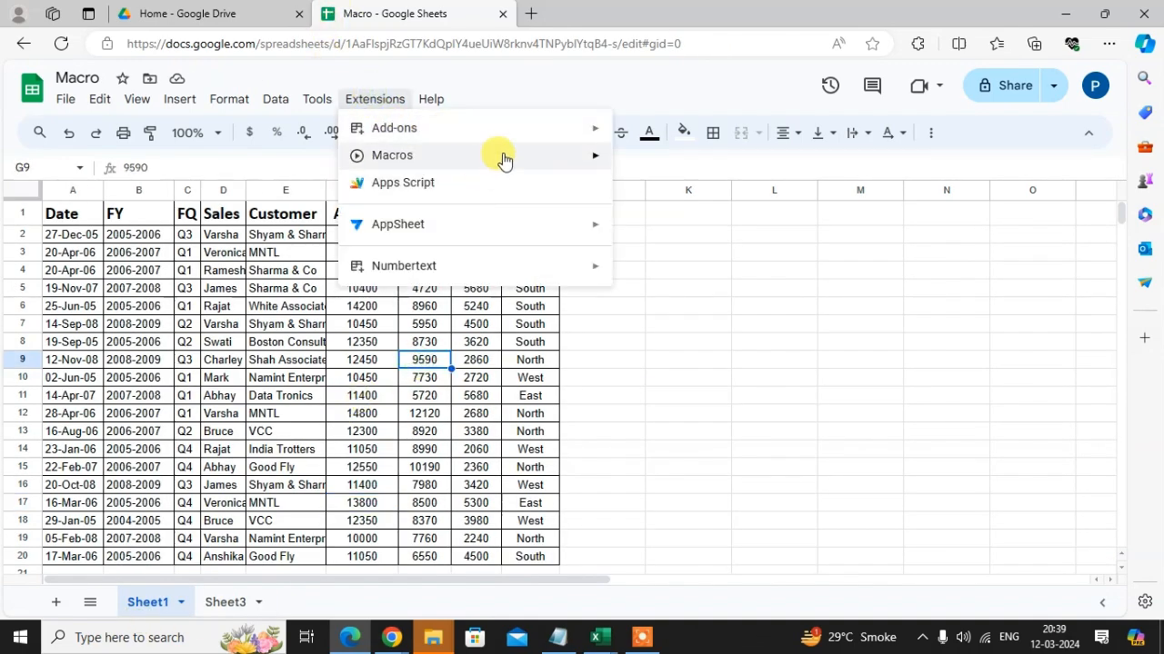
{"action": "mouse_move", "coordinate": [505, 160]}
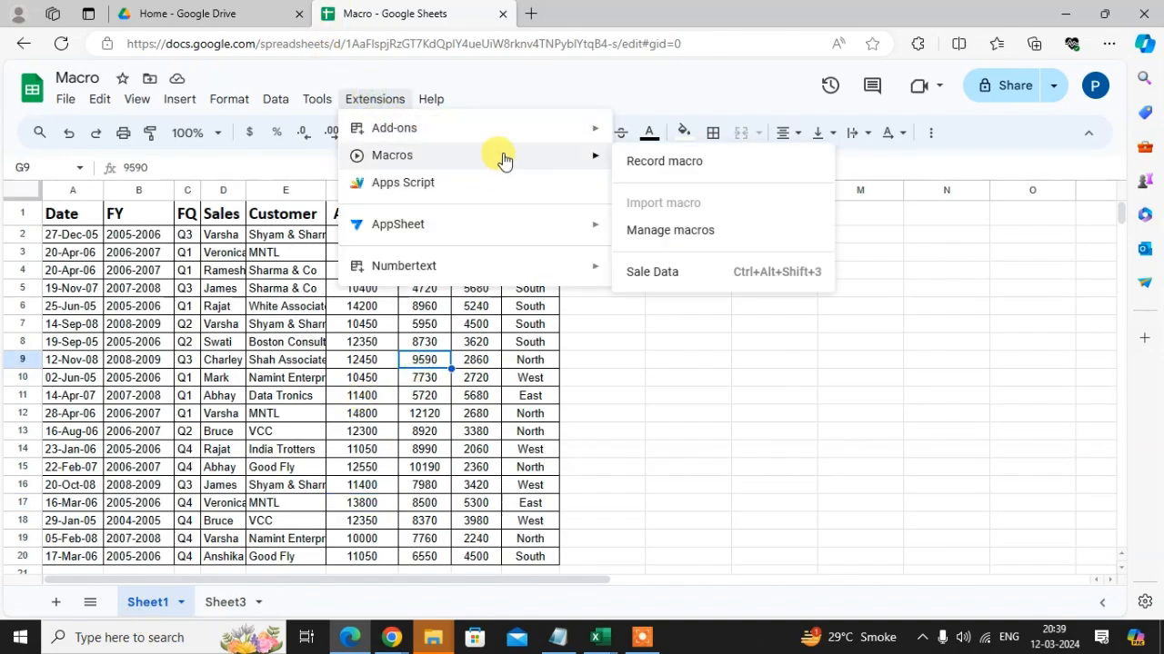
{"action": "left_click", "coordinate": [698, 274]}
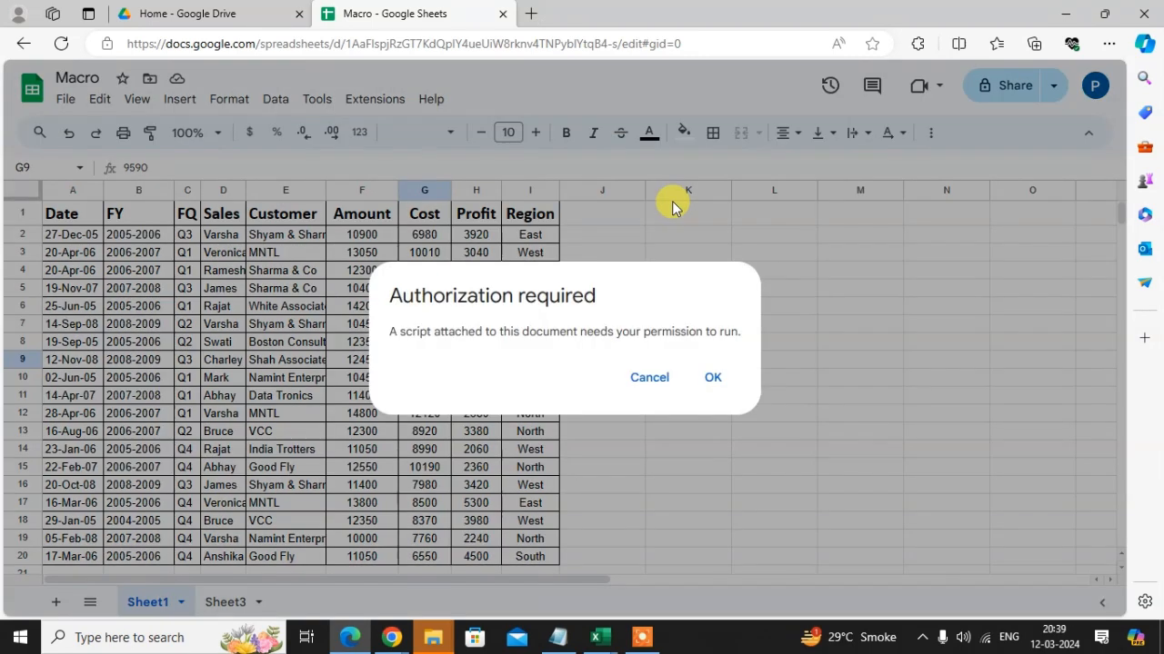
{"action": "left_click", "coordinate": [705, 376]}
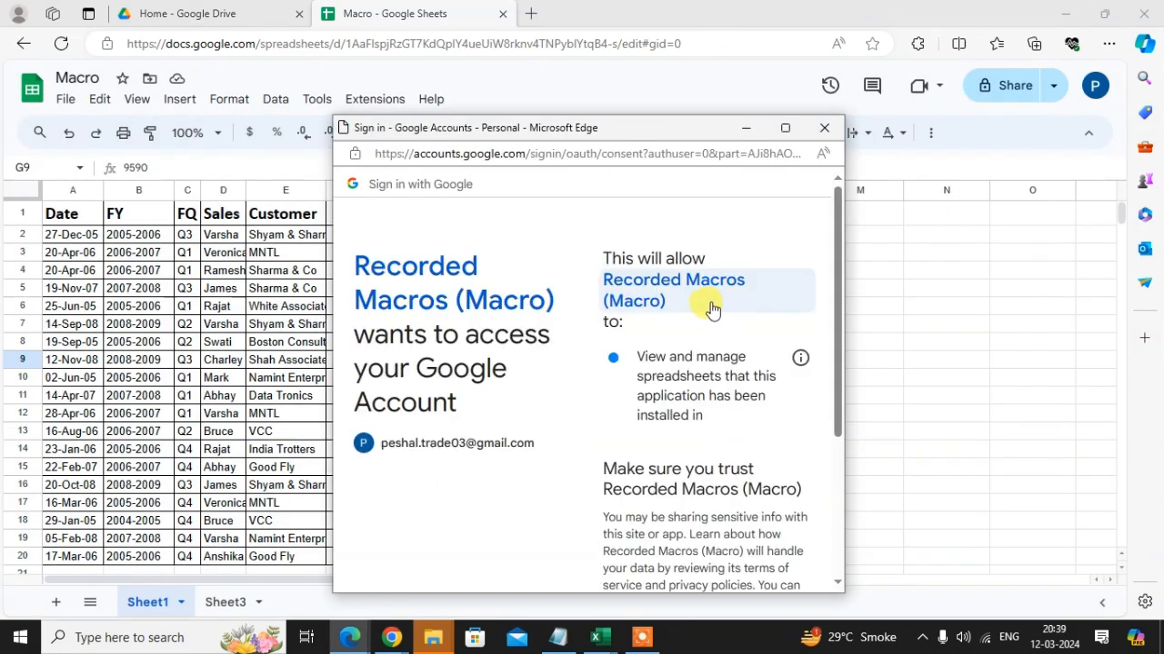
{"action": "scroll", "coordinate": [670, 499], "scroll_direction": "down", "scroll_amount": 5}
{"action": "left_click", "coordinate": [696, 488]}
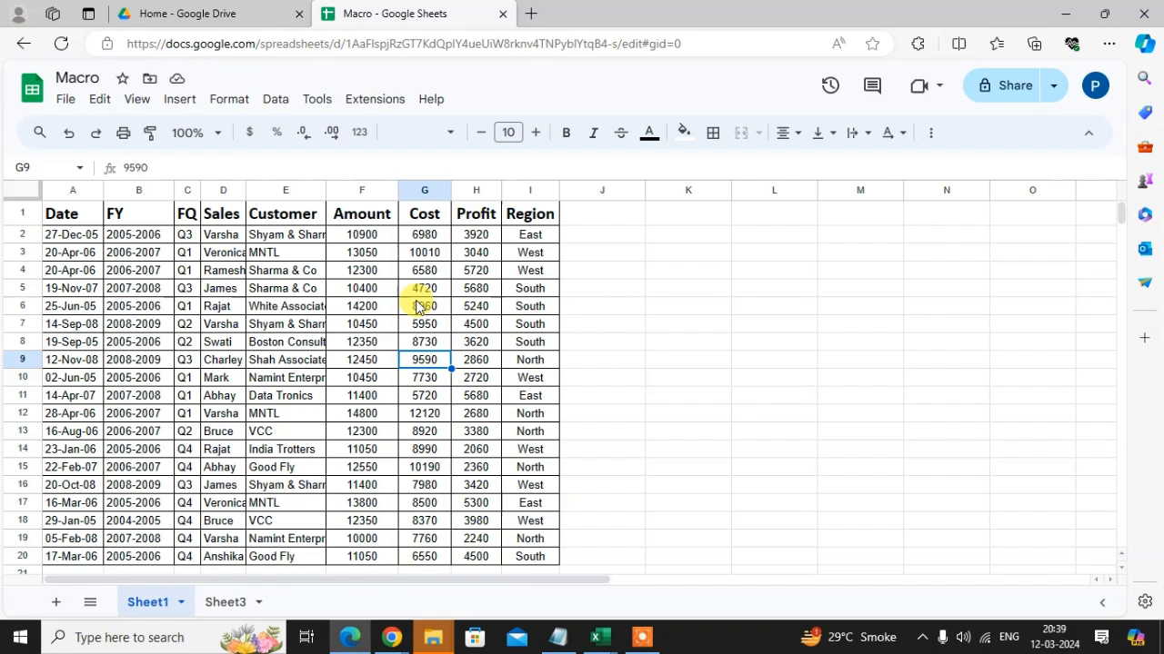
Step: Try to run the authorized Sale Data macro from Sheet1, and dismiss the resulting message
{"action": "left_click", "coordinate": [382, 100]}
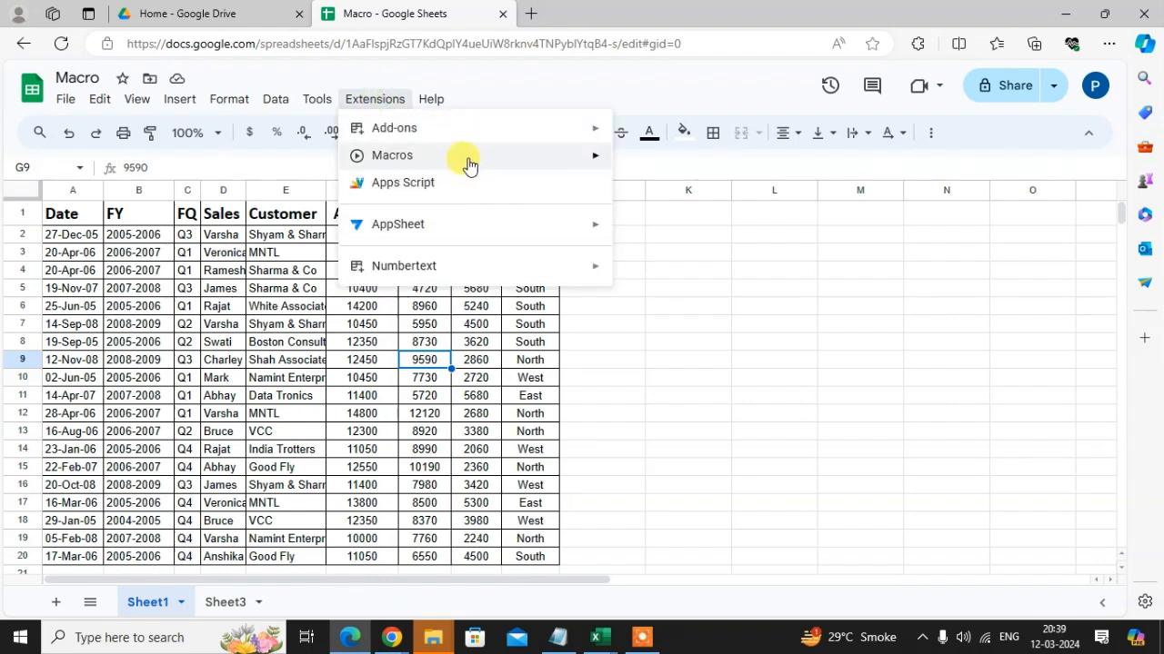
{"action": "mouse_move", "coordinate": [501, 163]}
{"action": "left_click", "coordinate": [664, 271]}
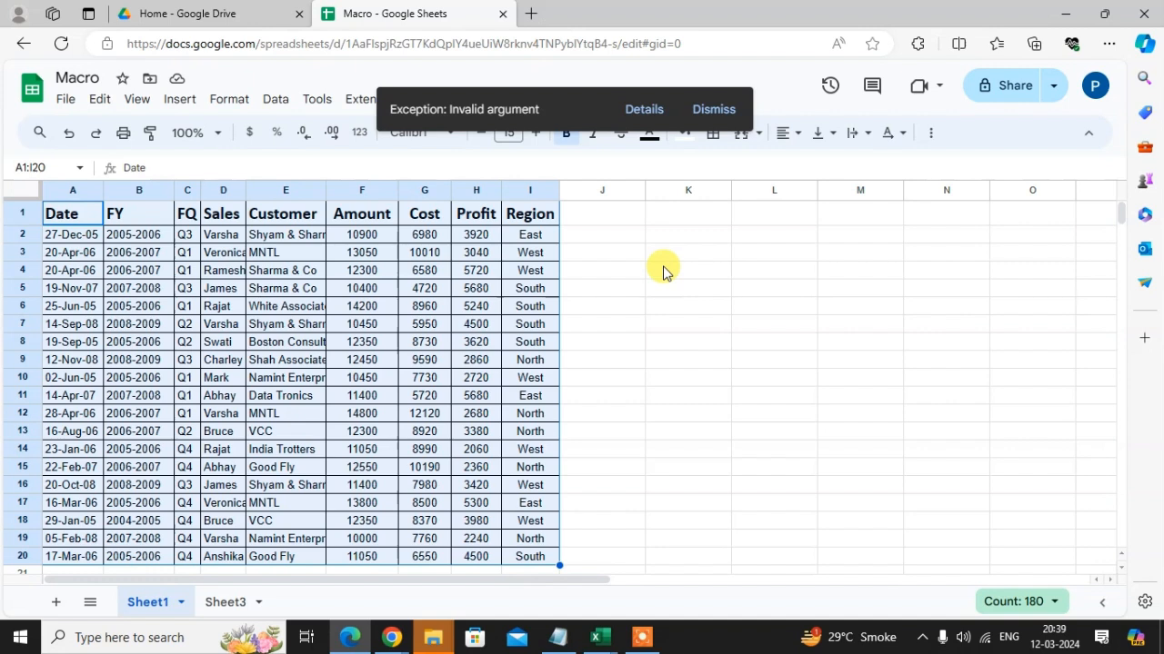
{"action": "left_click", "coordinate": [715, 108]}
{"action": "left_click", "coordinate": [568, 451]}
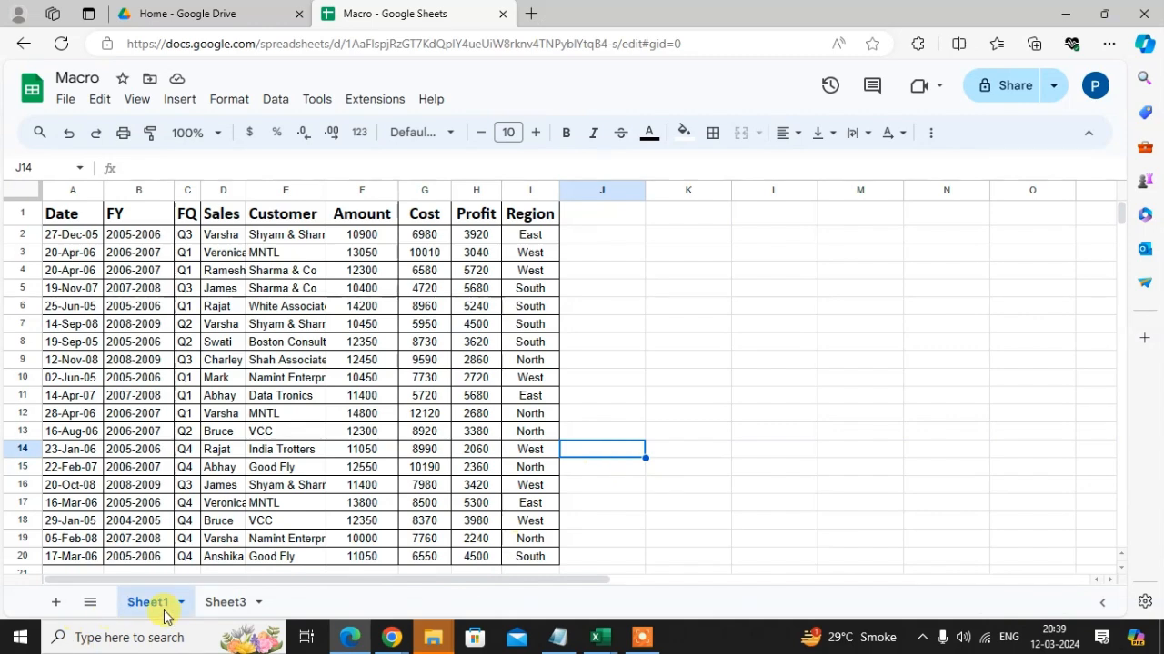
Step: Rename the blank Sheet3 as Sheet2 and go back to Sheet1
{"action": "double_click", "coordinate": [209, 603]}
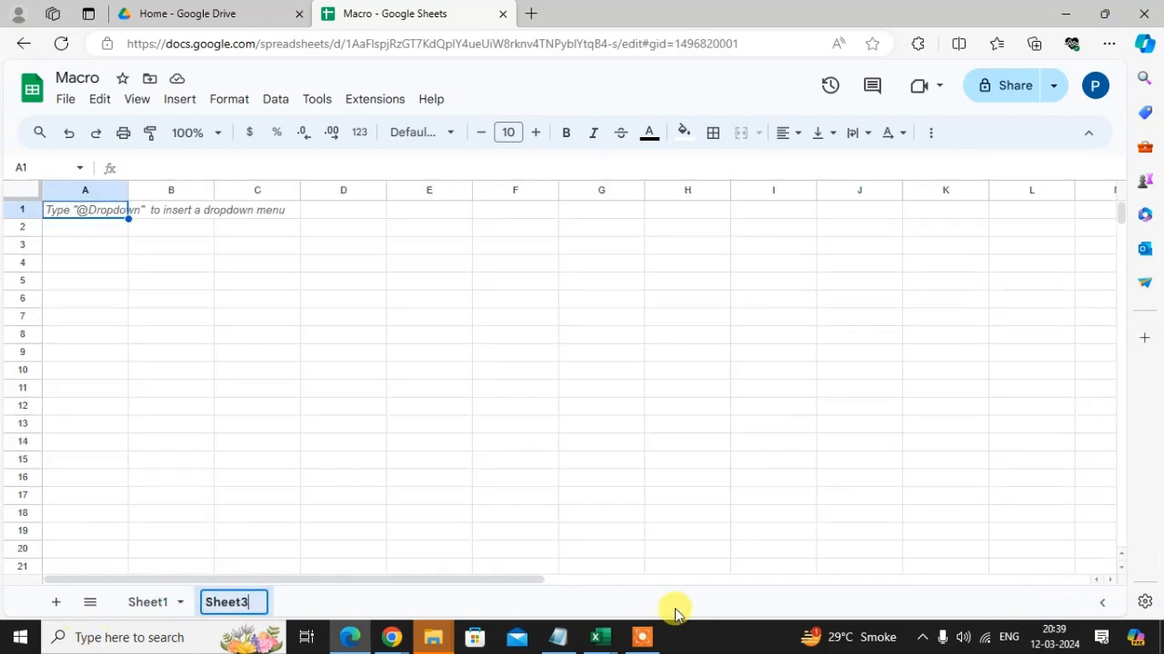
{"action": "key", "text": "Return"}
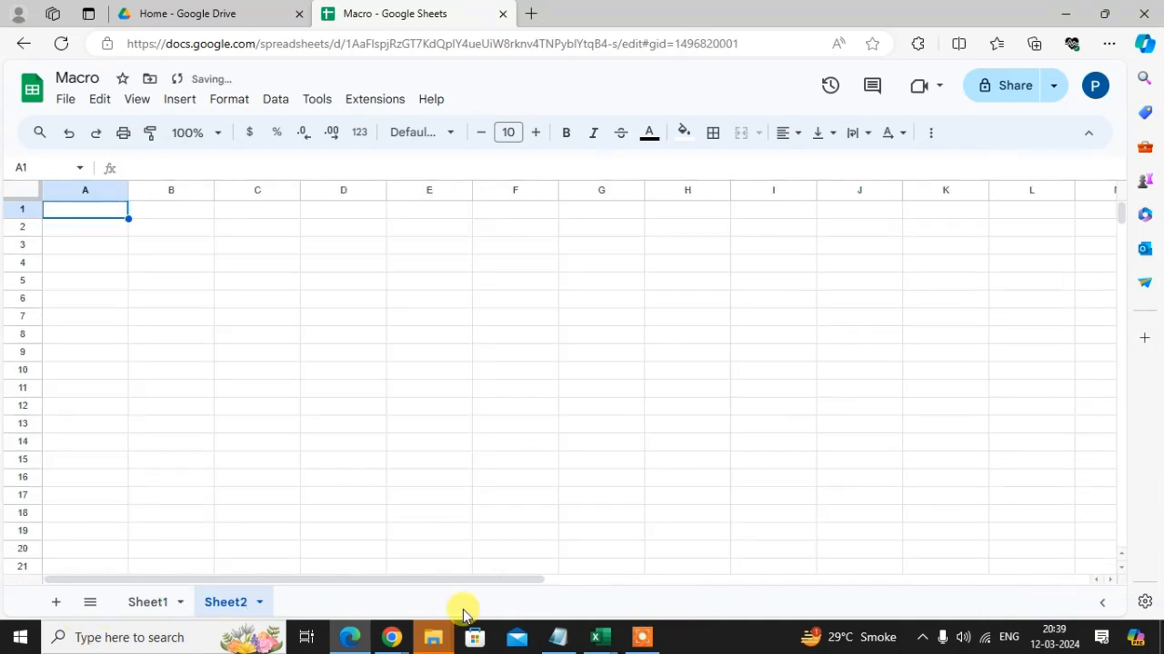
{"action": "left_click", "coordinate": [153, 600]}
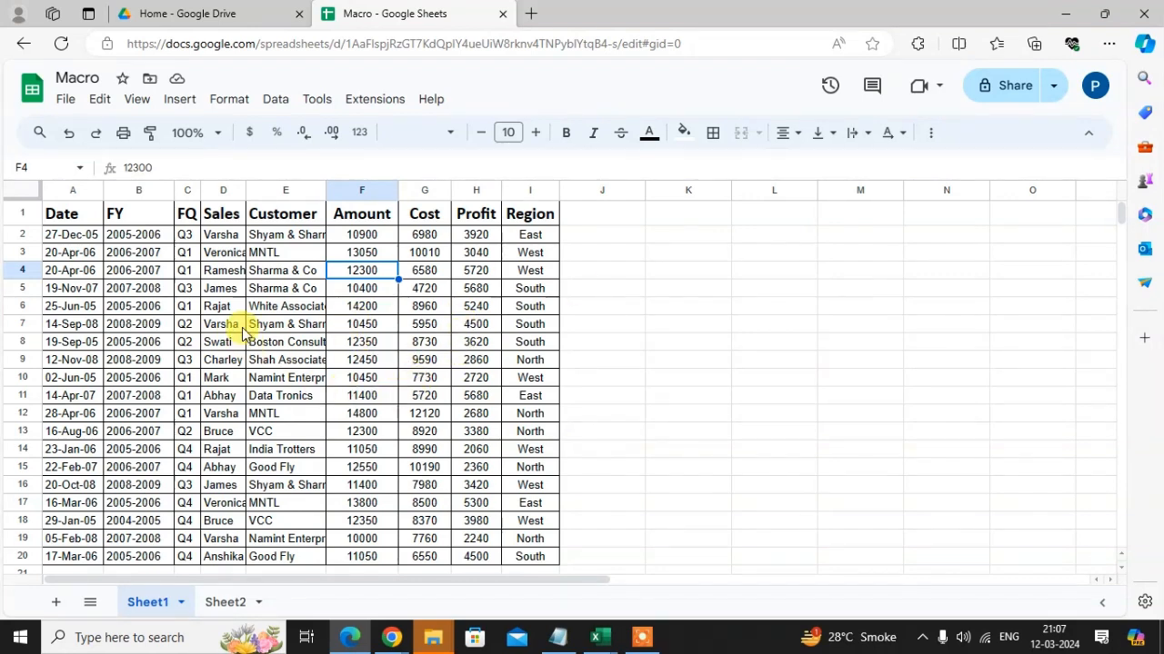
Step: Run the Sale Data macro from Sheet1 and look over the formatted table on Sheet2
{"action": "left_click", "coordinate": [353, 102]}
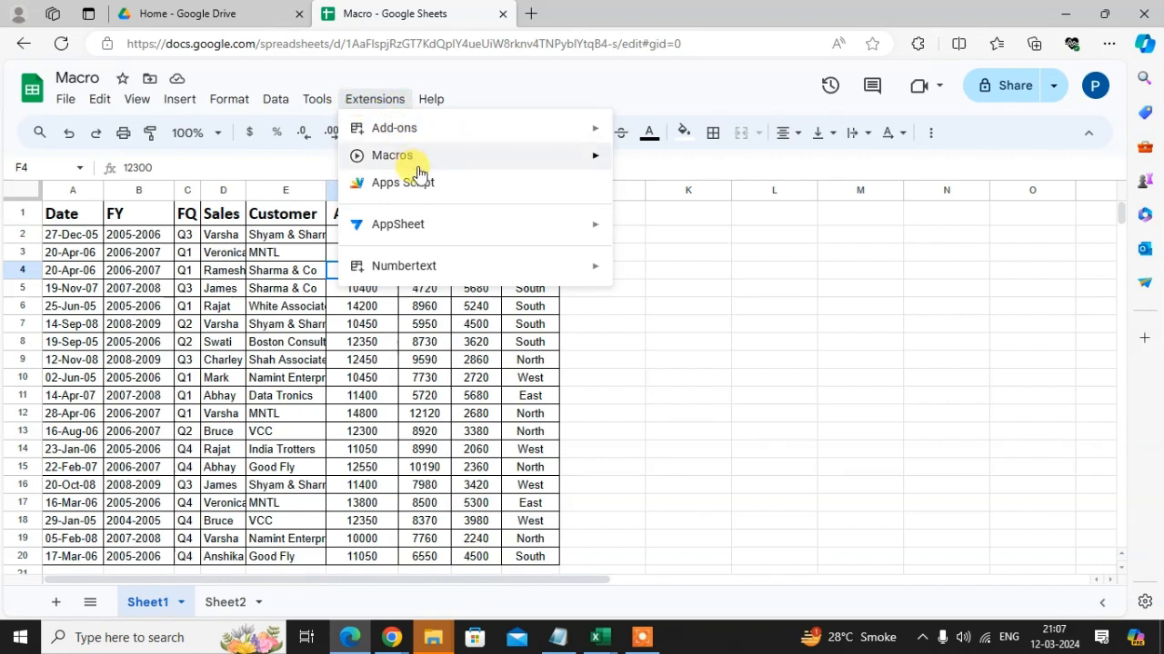
{"action": "mouse_move", "coordinate": [411, 156]}
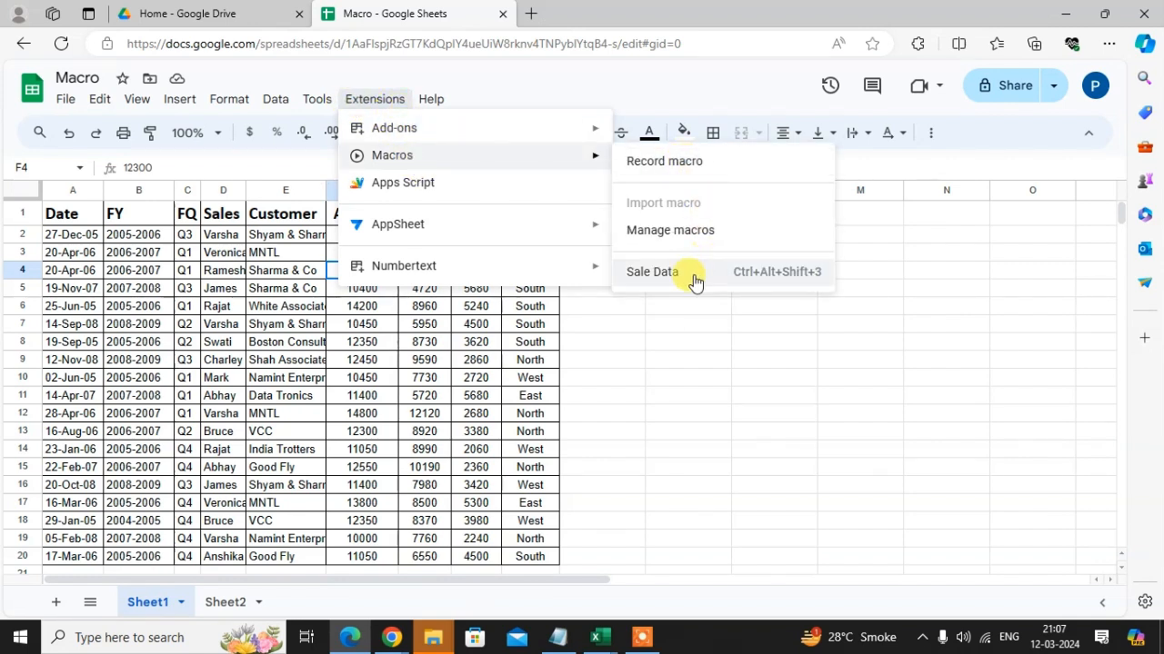
{"action": "left_click", "coordinate": [652, 272]}
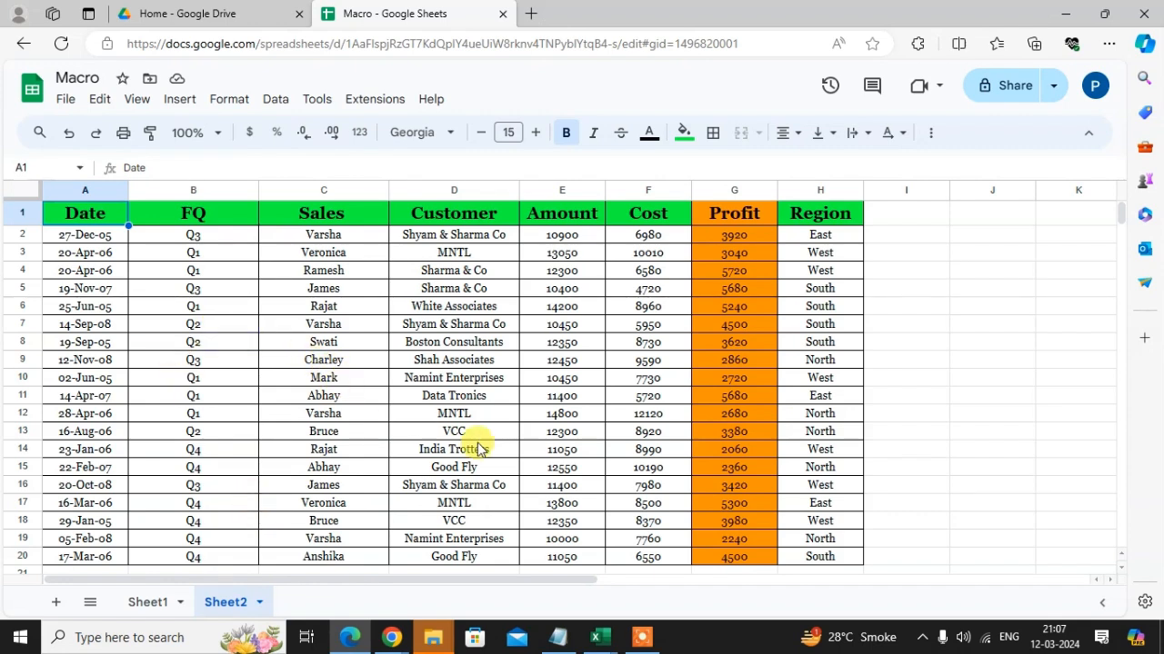
{"action": "scroll", "coordinate": [594, 451], "scroll_direction": "down", "scroll_amount": 3}
{"action": "scroll", "coordinate": [594, 451], "scroll_direction": "up", "scroll_amount": 3}
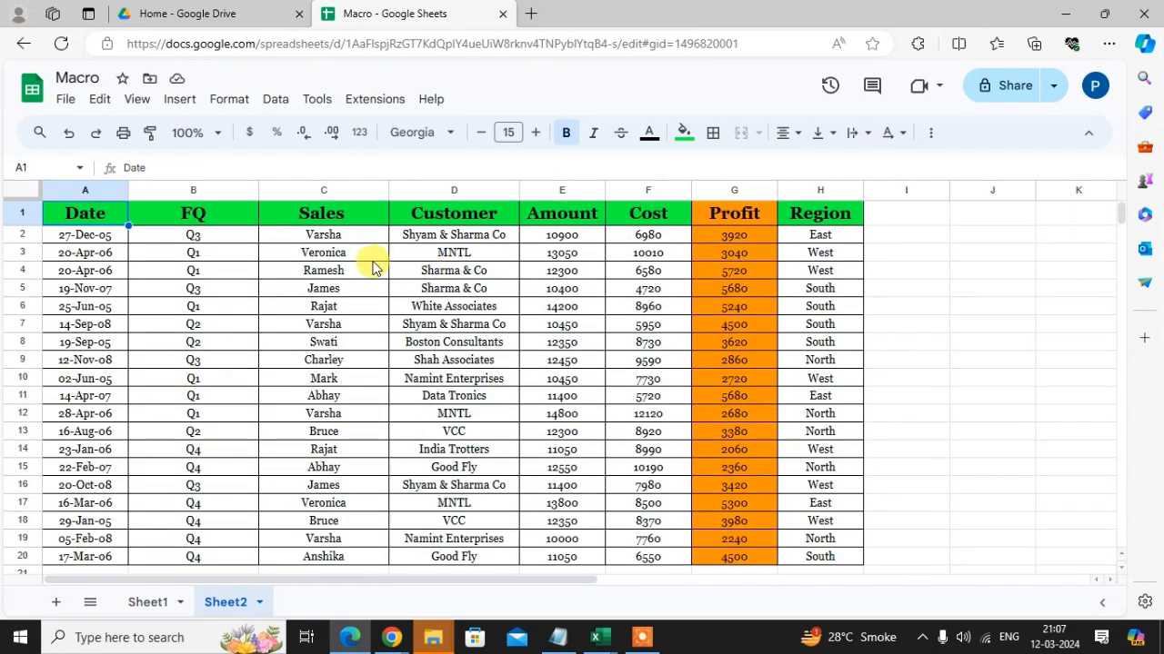